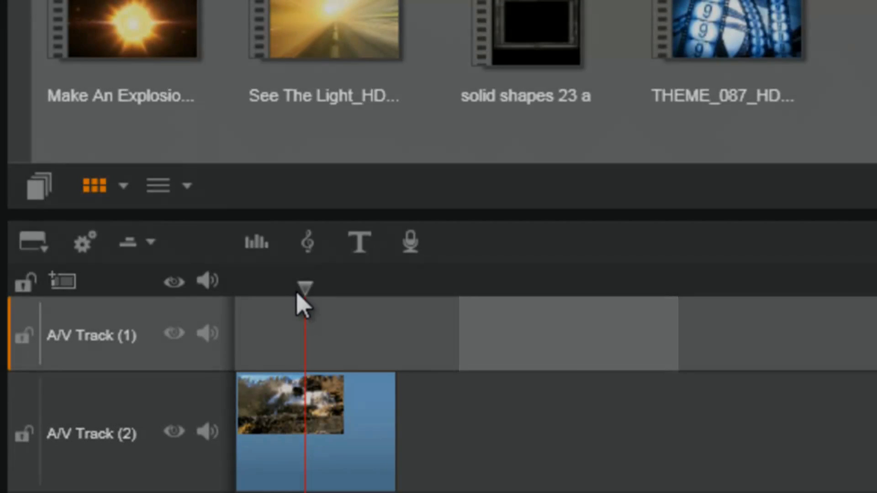
Step: Position the playhead over the waterfall clip on A/V Track (2) and create a new title there
{"action": "mouse_move", "coordinate": [304, 288]}
{"action": "left_mouse_down"}
{"action": "mouse_move", "coordinate": [277, 293]}
{"action": "mouse_move", "coordinate": [307, 294]}
{"action": "left_mouse_up"}
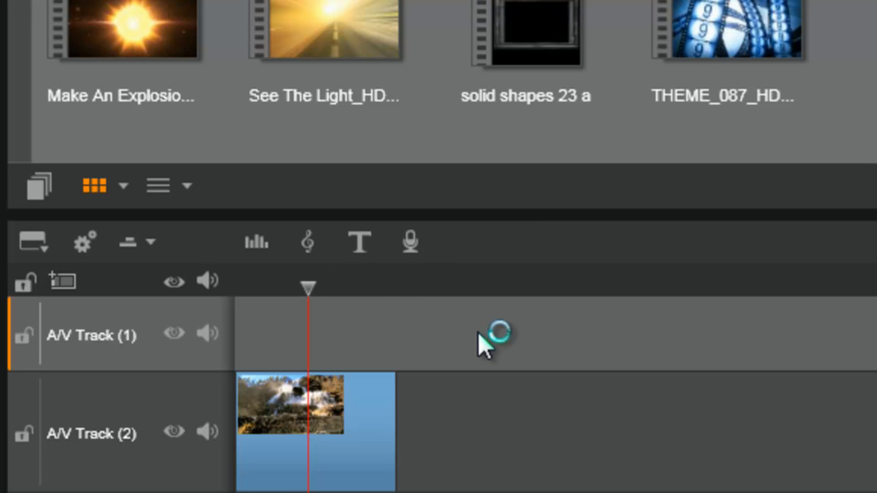
{"action": "key", "text": "ctrl+5"}
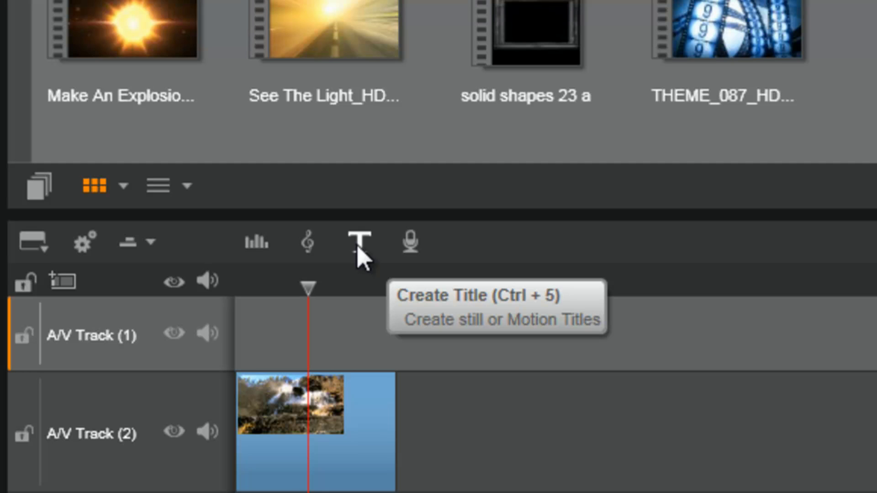
{"action": "left_click", "coordinate": [358, 249]}
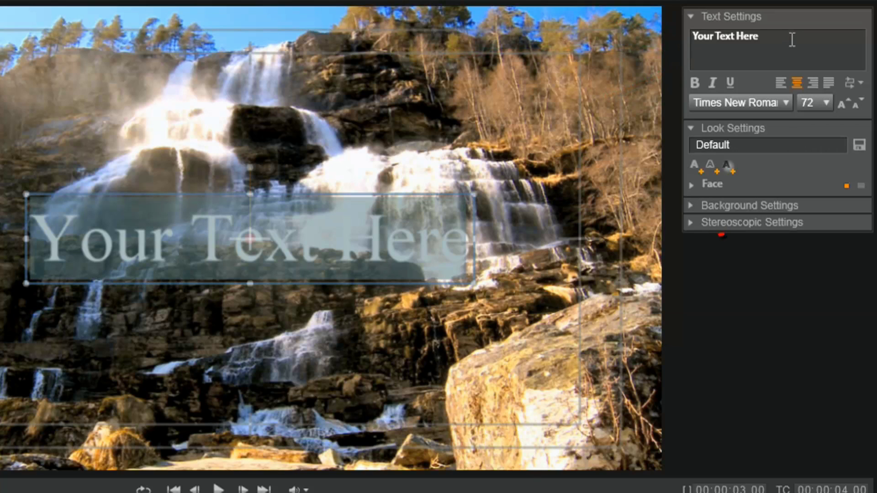
Step: Deselect the placeholder title text and place the text cursor just before the word "Here"
{"action": "left_click", "coordinate": [338, 251]}
{"action": "left_click", "coordinate": [210, 234]}
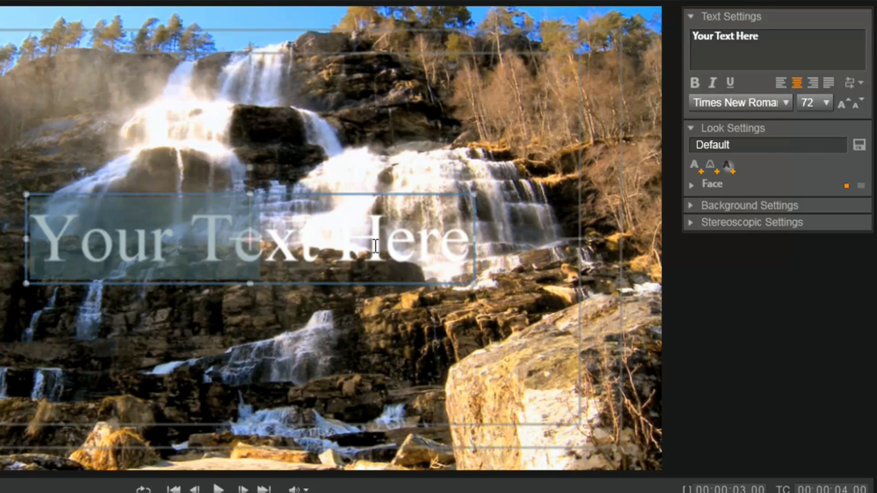
{"action": "left_click", "coordinate": [348, 231]}
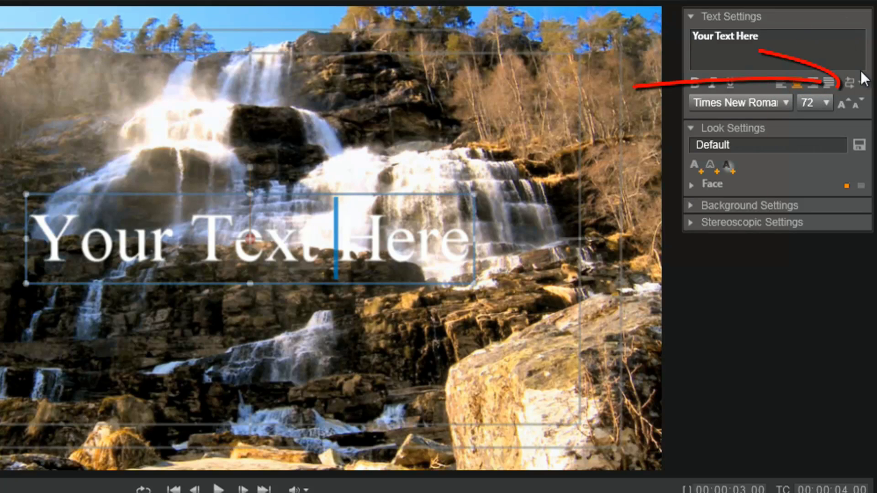
Step: Try the text directions Top to Bottom, Right to Left and Top to Bottom, Left to Right, and restore Left to Right, Top to Bottom
{"action": "left_click", "coordinate": [858, 82]}
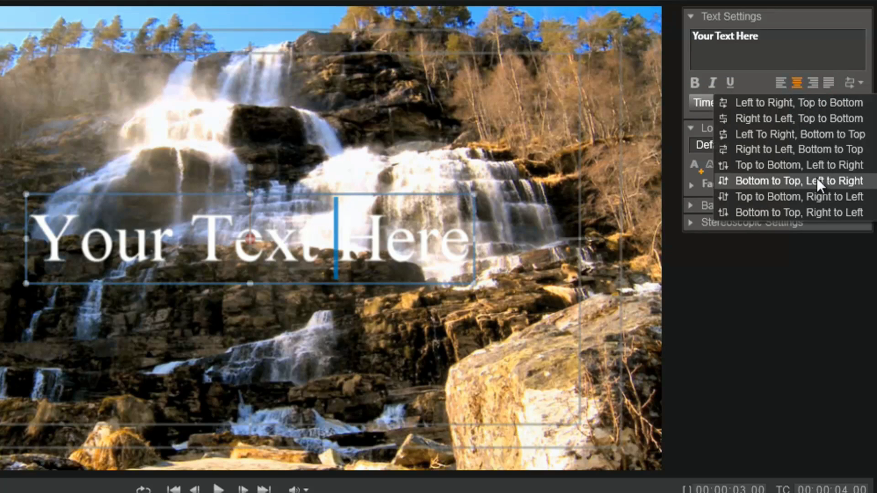
{"action": "left_click", "coordinate": [796, 194]}
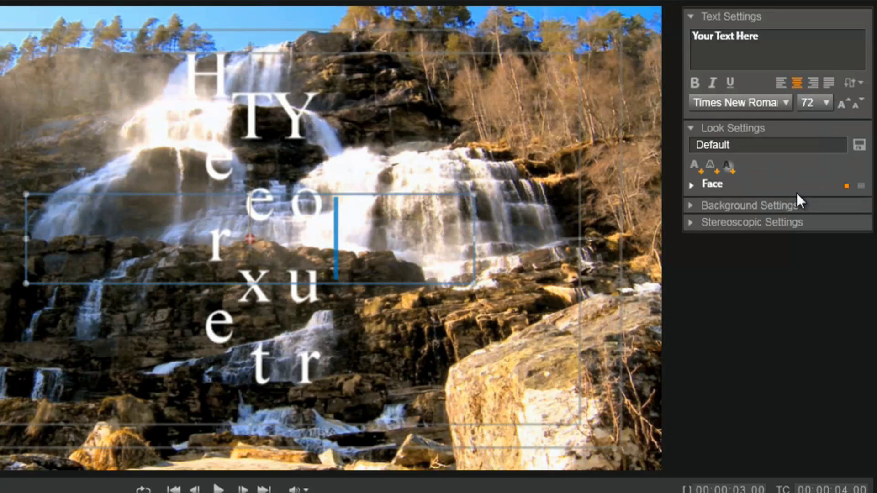
{"action": "left_click", "coordinate": [860, 85]}
{"action": "left_click", "coordinate": [804, 164]}
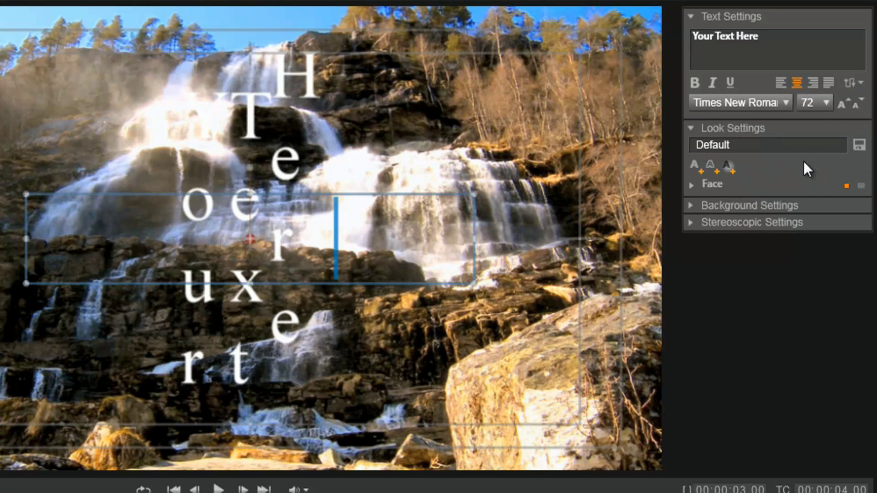
{"action": "left_click", "coordinate": [861, 85]}
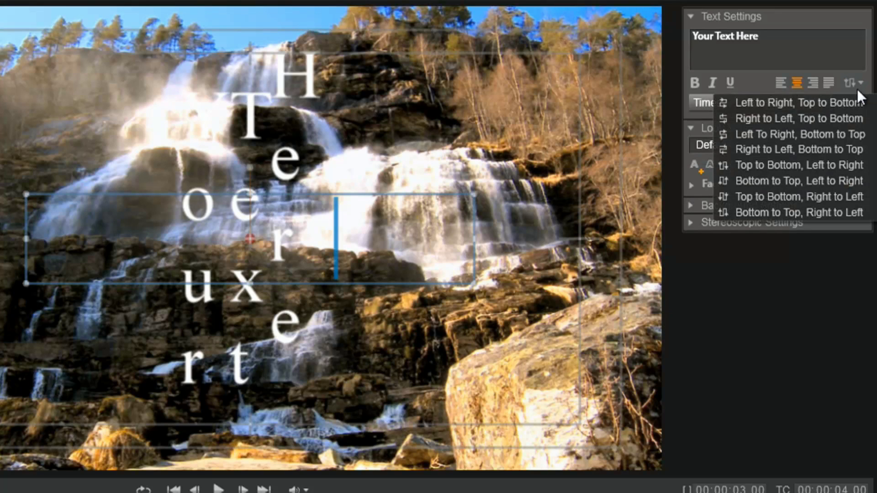
{"action": "left_click", "coordinate": [836, 104]}
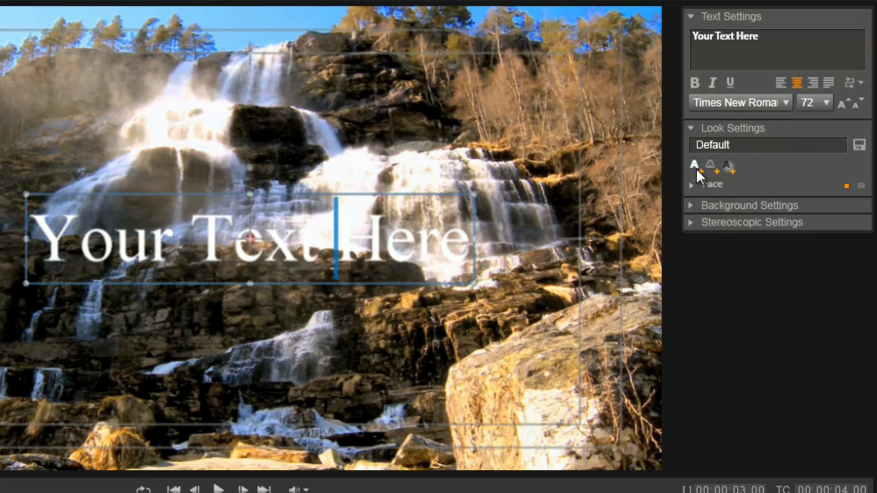
Step: Expand the Face look settings and apply a solid red fill of RGB 209, 45, 45 to the title text
{"action": "left_click", "coordinate": [692, 185]}
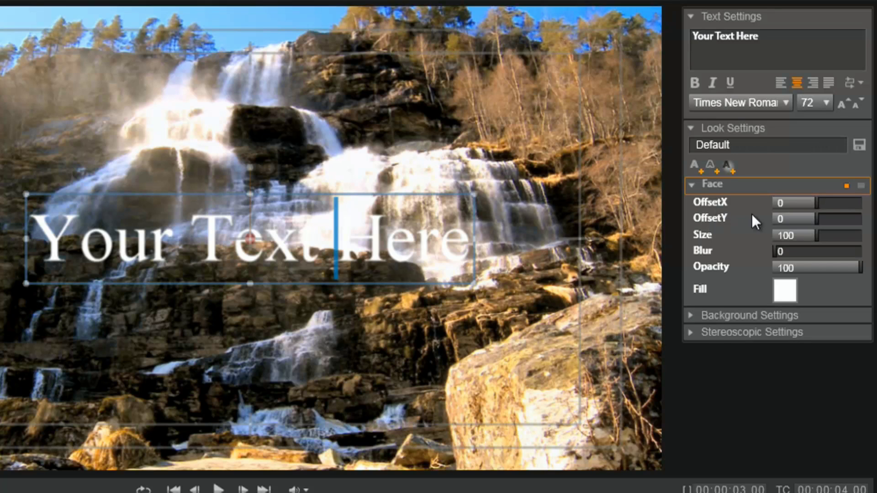
{"action": "left_click", "coordinate": [794, 289]}
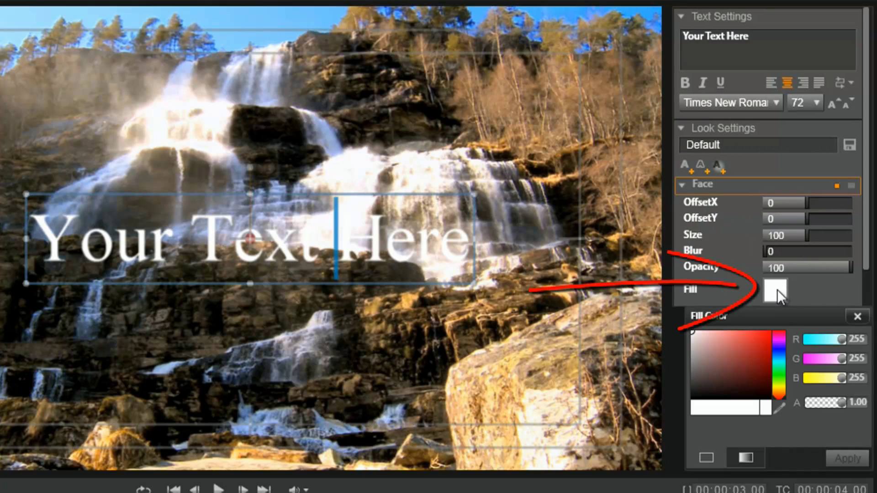
{"action": "left_click", "coordinate": [754, 343]}
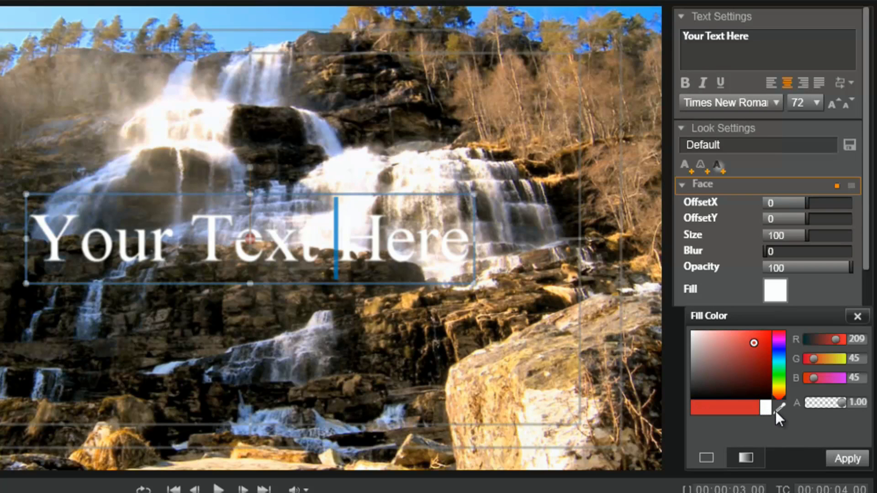
{"action": "left_click_drag", "start_coordinate": [839, 402], "coordinate": [870, 404]}
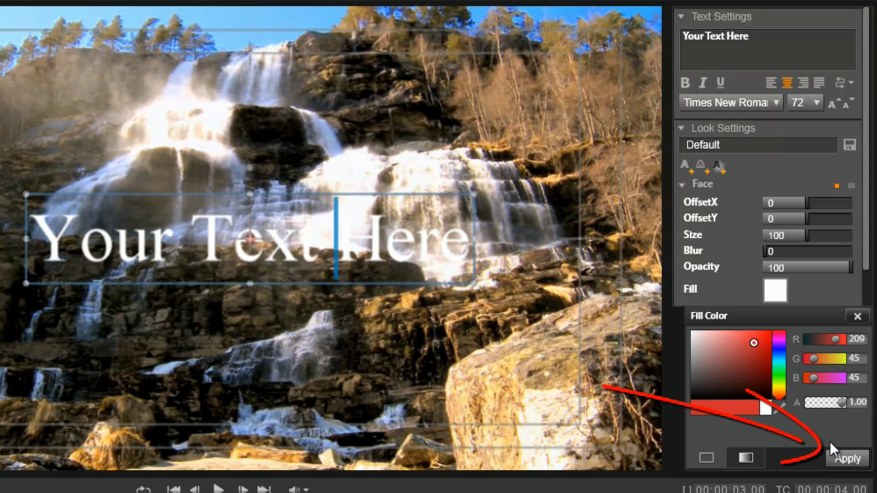
{"action": "left_click", "coordinate": [837, 459]}
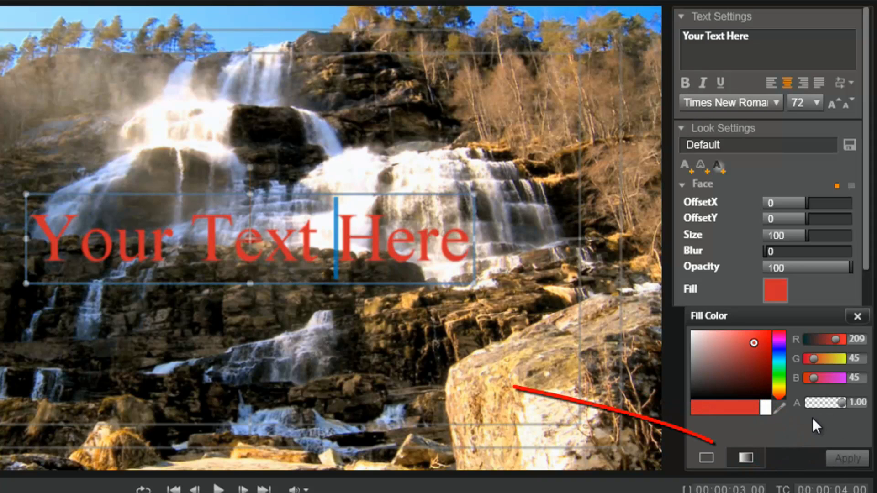
Step: Try a blue-to-white gradient fill on the text face and replace it with solid blue, RGB 0, 0, 255
{"action": "left_click", "coordinate": [749, 459]}
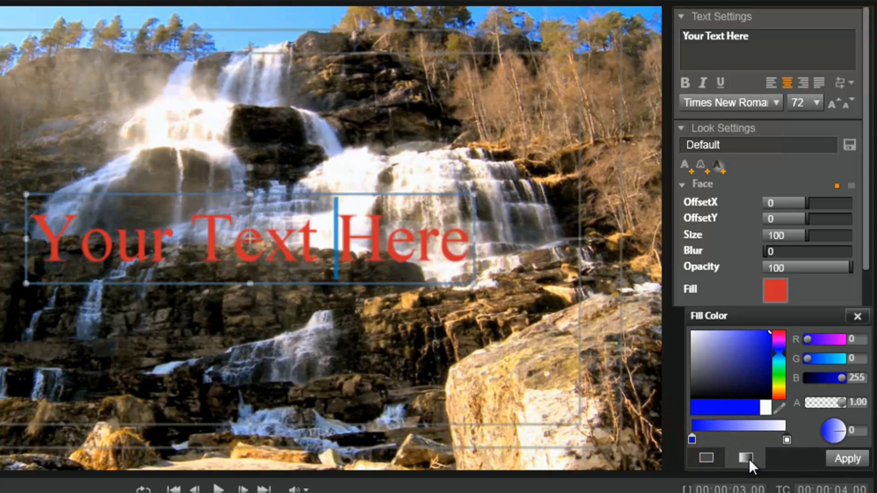
{"action": "left_click", "coordinate": [841, 457]}
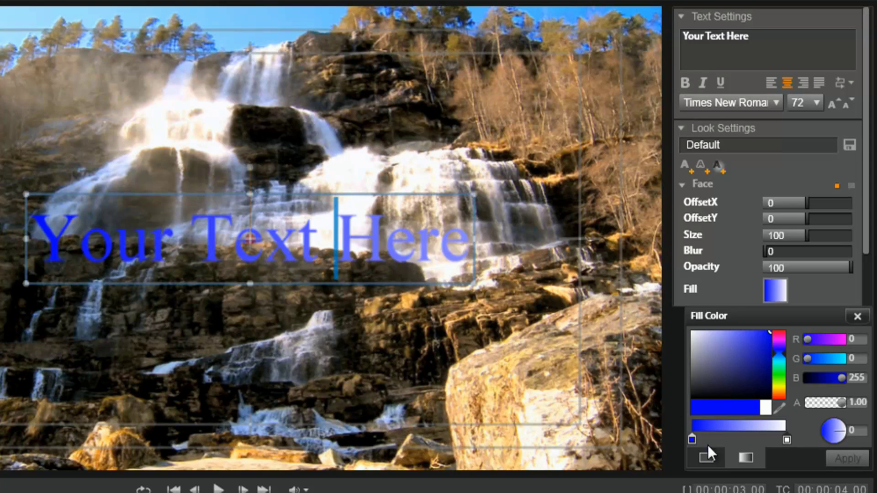
{"action": "left_click", "coordinate": [705, 458]}
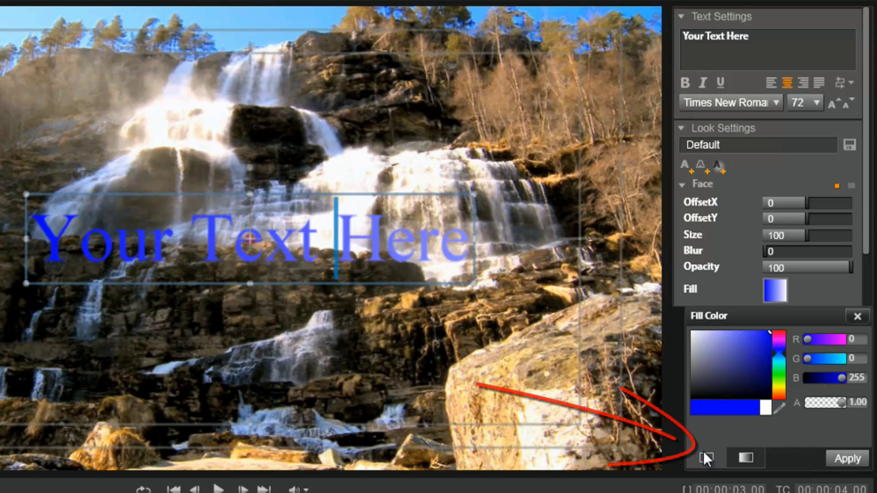
{"action": "left_click", "coordinate": [846, 458]}
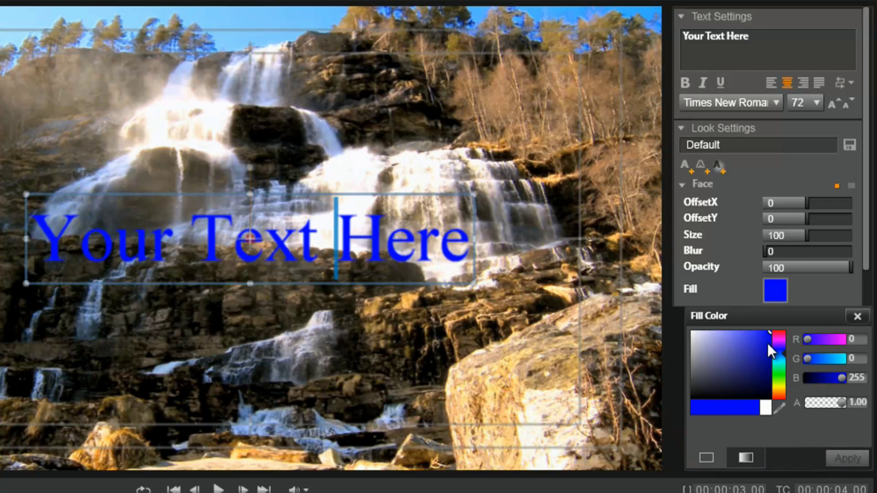
Step: Set the text face's fill back to solid white, RGB 255, 255, 255, and apply it
{"action": "left_click", "coordinate": [715, 341]}
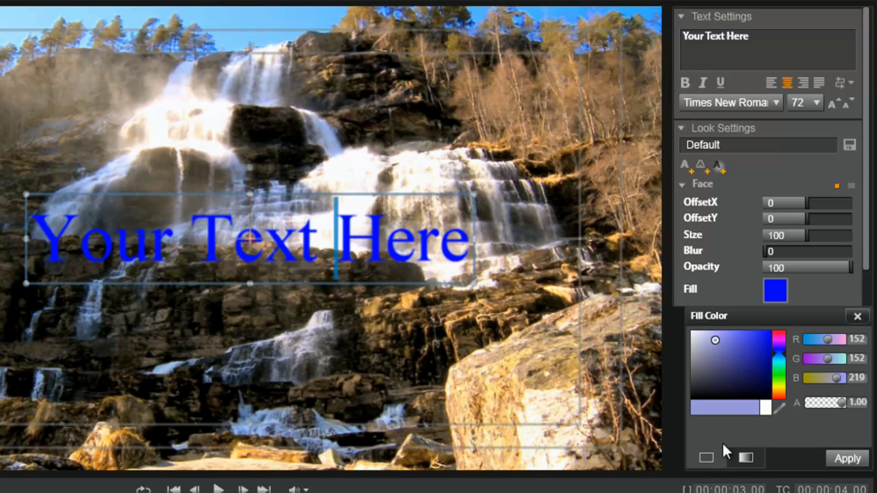
{"action": "left_click_drag", "start_coordinate": [701, 338], "coordinate": [662, 307]}
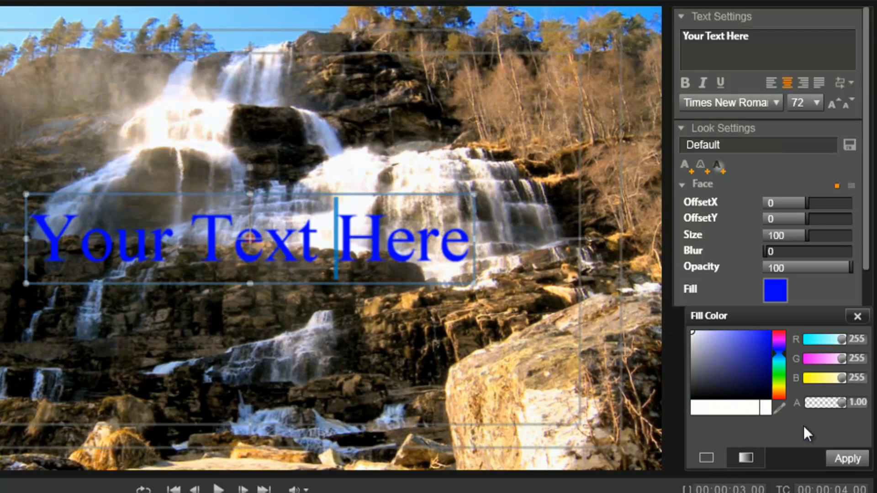
{"action": "left_click", "coordinate": [843, 460]}
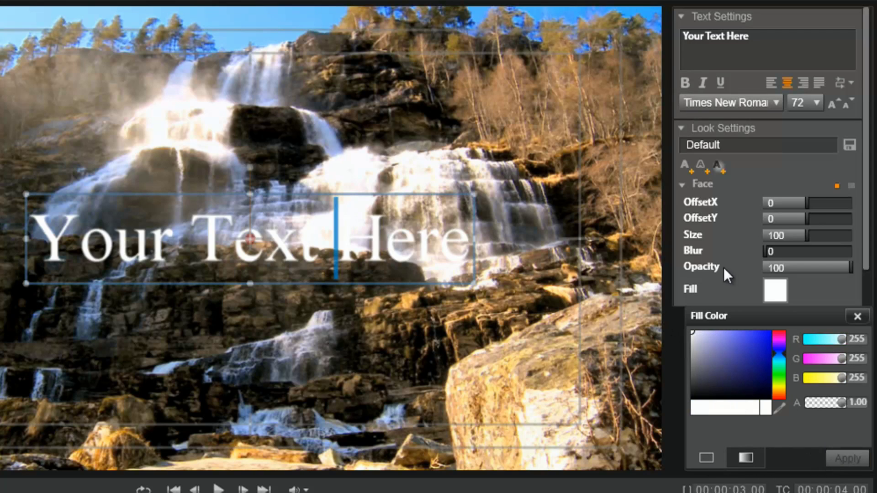
Step: Collapse the Face settings, add an edge to the title text, and apply a crimson edge fill of RGB 219, 21, 81
{"action": "left_click", "coordinate": [682, 186]}
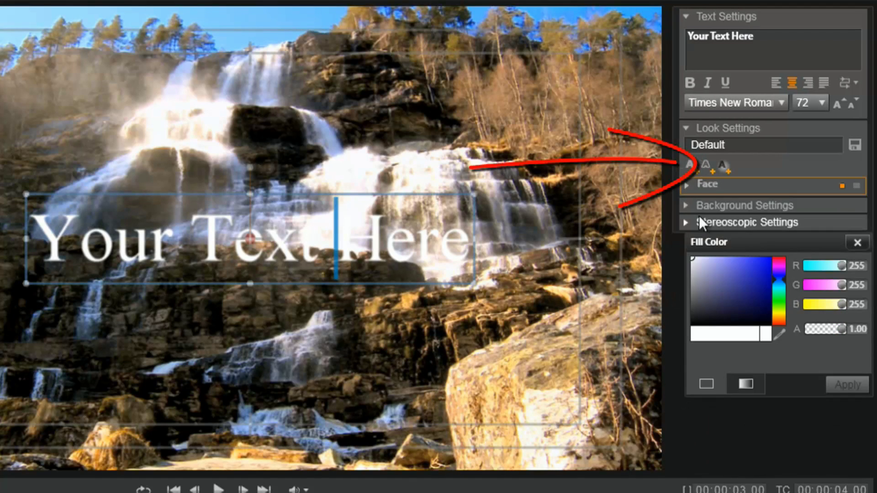
{"action": "left_click", "coordinate": [707, 165]}
{"action": "left_click", "coordinate": [780, 338]}
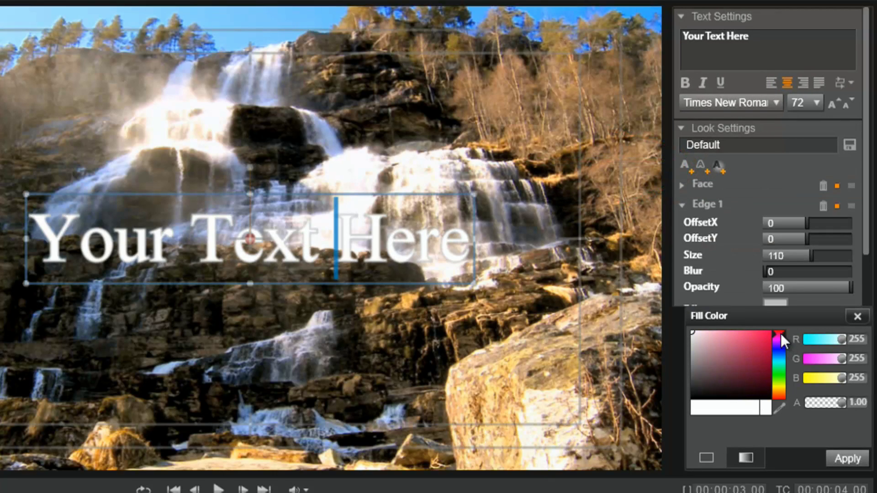
{"action": "left_click", "coordinate": [764, 341]}
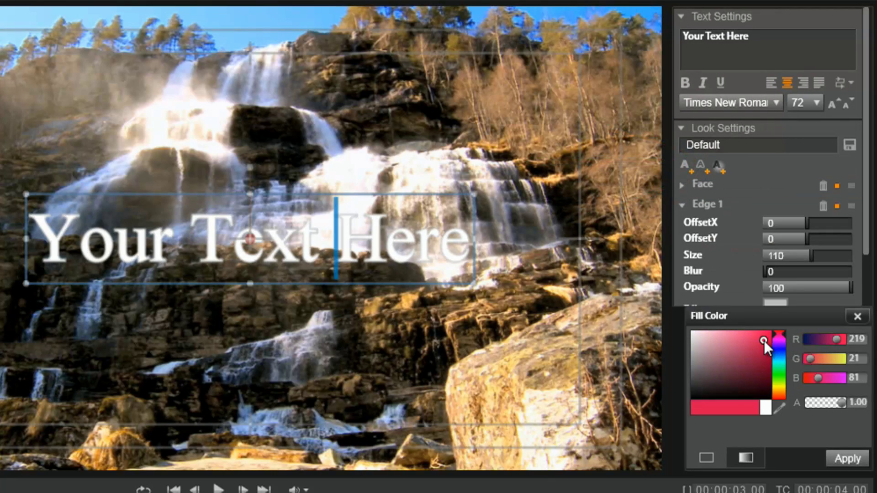
{"action": "left_click", "coordinate": [836, 459]}
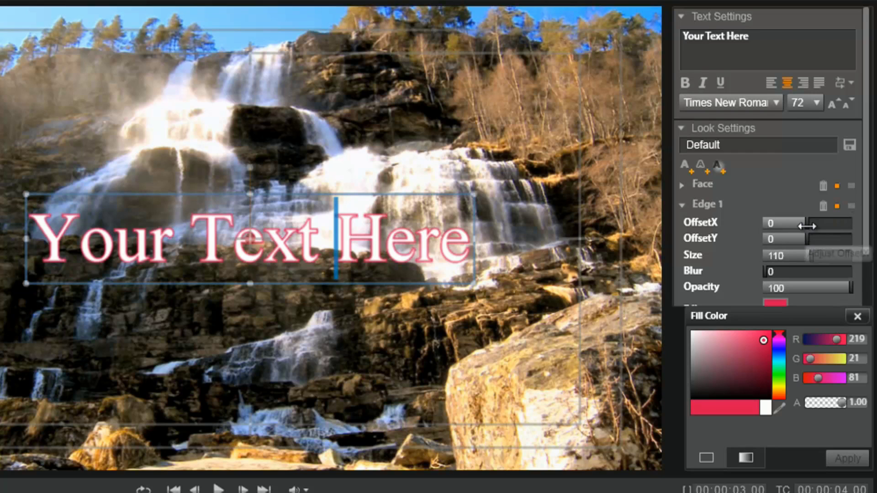
Step: Try a horizontal offset of 1 on the text edge and reset it to 0
{"action": "left_click_drag", "start_coordinate": [806, 224], "coordinate": [806, 224]}
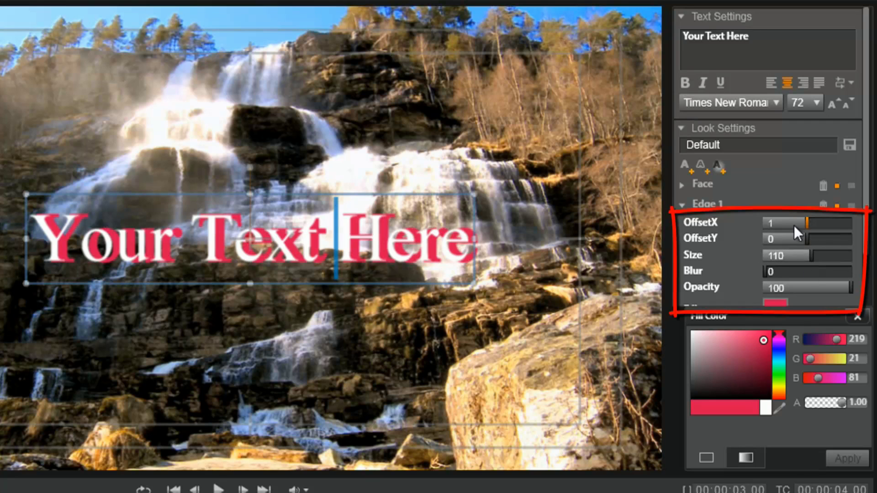
{"action": "left_click", "coordinate": [789, 222]}
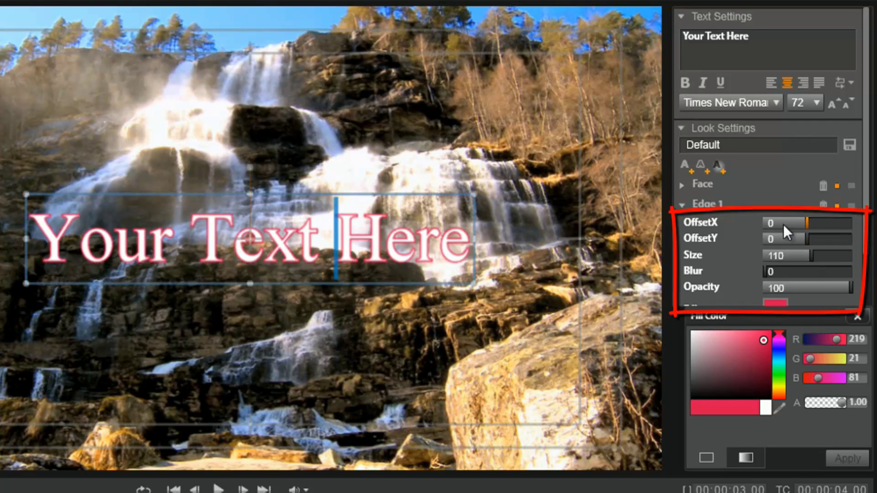
Step: Set the text edge's size to 100, blur to 19.5 and opacity to 100
{"action": "mouse_move", "coordinate": [823, 254]}
{"action": "left_mouse_down"}
{"action": "mouse_move", "coordinate": [843, 255]}
{"action": "mouse_move", "coordinate": [808, 256]}
{"action": "left_mouse_up"}
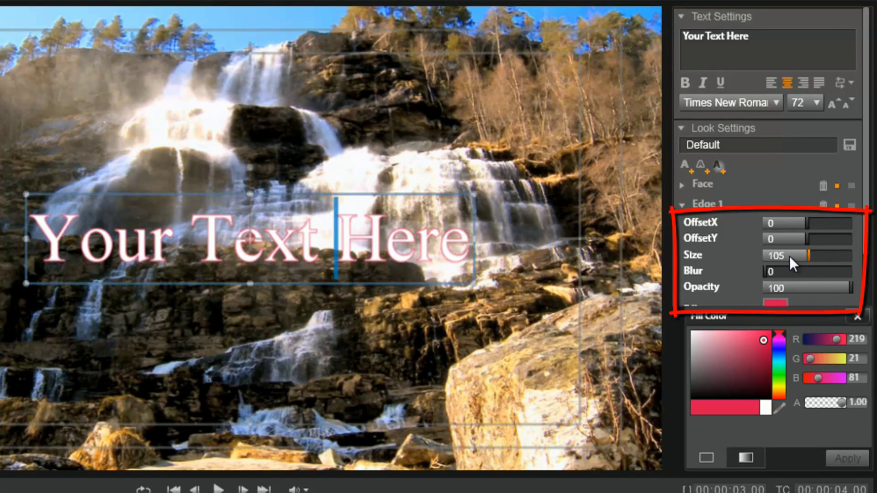
{"action": "scroll", "coordinate": [789, 256], "scroll_direction": "up", "scroll_amount": 1}
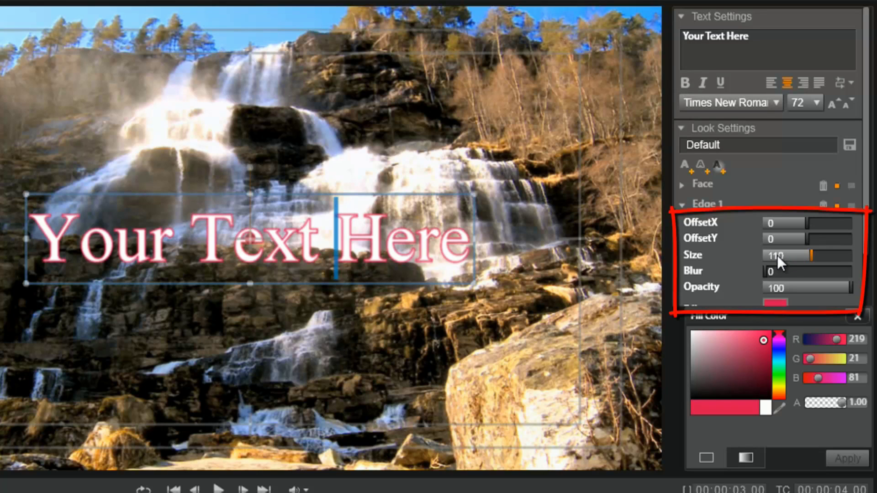
{"action": "double_click", "coordinate": [776, 255]}
{"action": "type", "text": "100"}
{"action": "key", "text": "Return"}
{"action": "left_click_drag", "start_coordinate": [768, 275], "coordinate": [801, 286]}
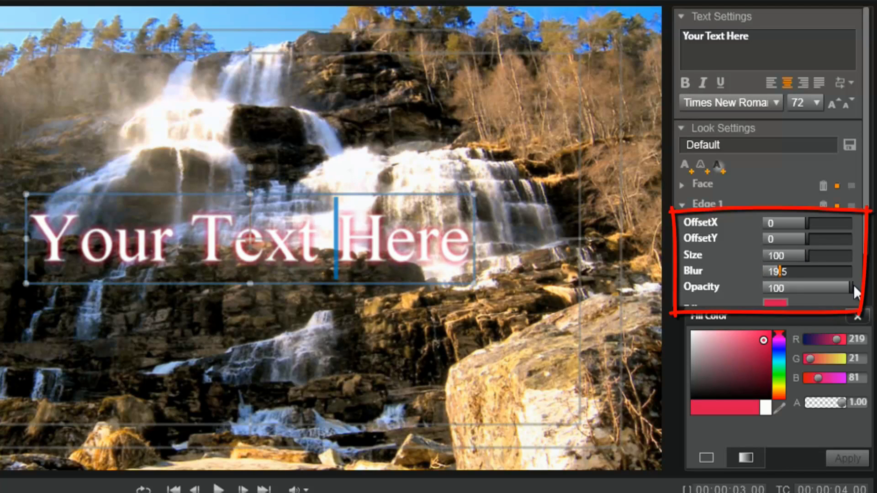
{"action": "mouse_move", "coordinate": [846, 292]}
{"action": "left_mouse_down"}
{"action": "mouse_move", "coordinate": [809, 289]}
{"action": "mouse_move", "coordinate": [746, 304]}
{"action": "mouse_move", "coordinate": [858, 287]}
{"action": "left_mouse_up"}
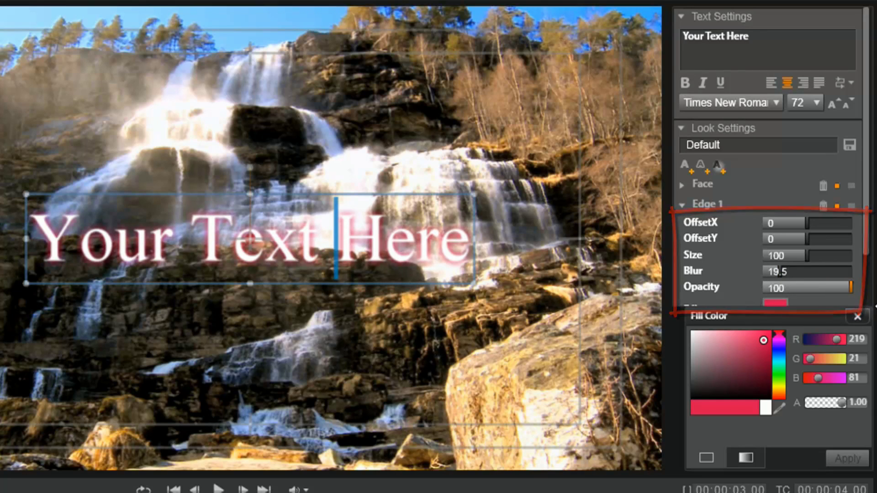
Step: Change the text edge's fill to orange-red, RGB 245, 44, 8, and apply it
{"action": "scroll", "coordinate": [777, 251], "scroll_direction": "down", "scroll_amount": 3}
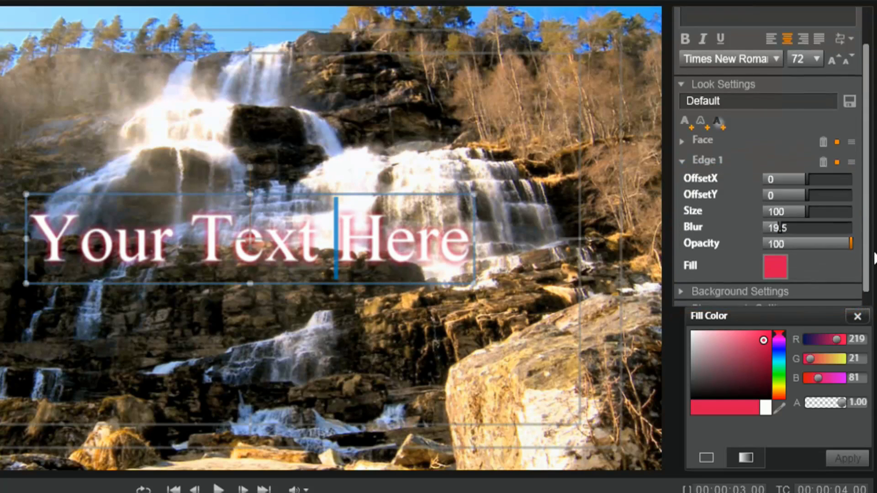
{"action": "left_click", "coordinate": [777, 252]}
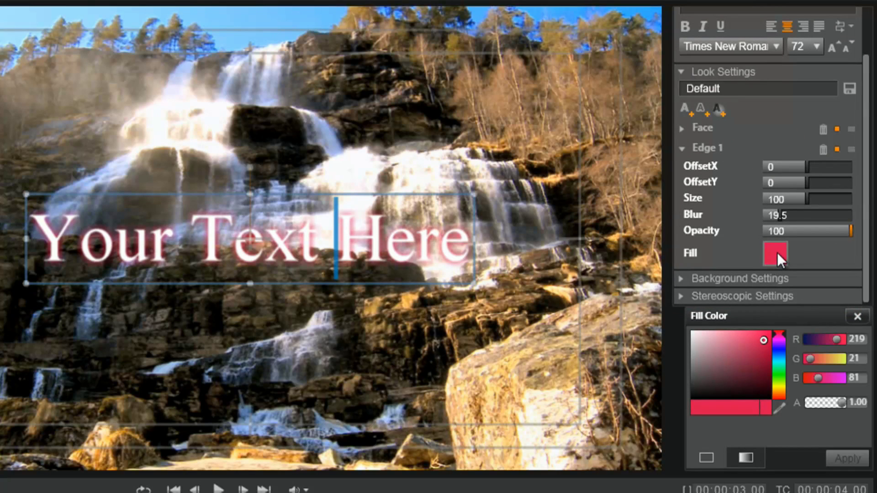
{"action": "left_click", "coordinate": [777, 398]}
{"action": "left_click_drag", "start_coordinate": [763, 339], "coordinate": [769, 334]}
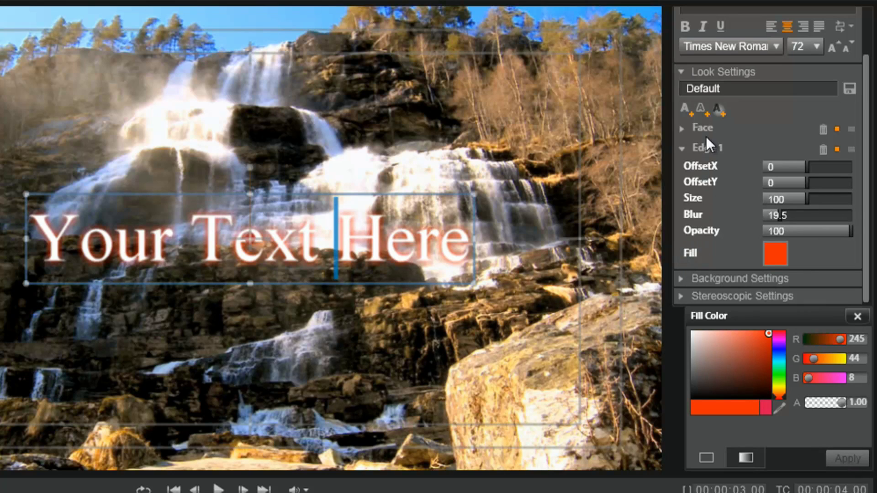
Step: Add a shadow to the title text and apply a white shadow fill of RGB 255, 255, 255
{"action": "left_click", "coordinate": [683, 148]}
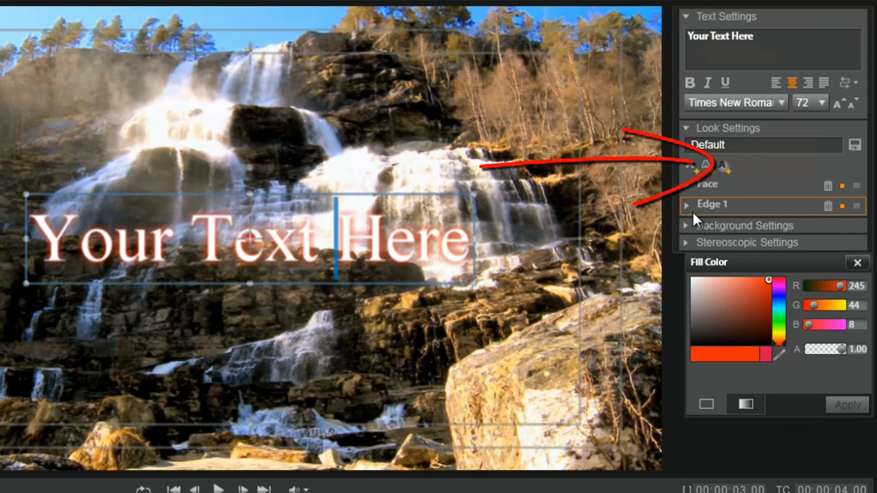
{"action": "left_click", "coordinate": [722, 167]}
{"action": "left_click_drag", "start_coordinate": [698, 337], "coordinate": [684, 320]}
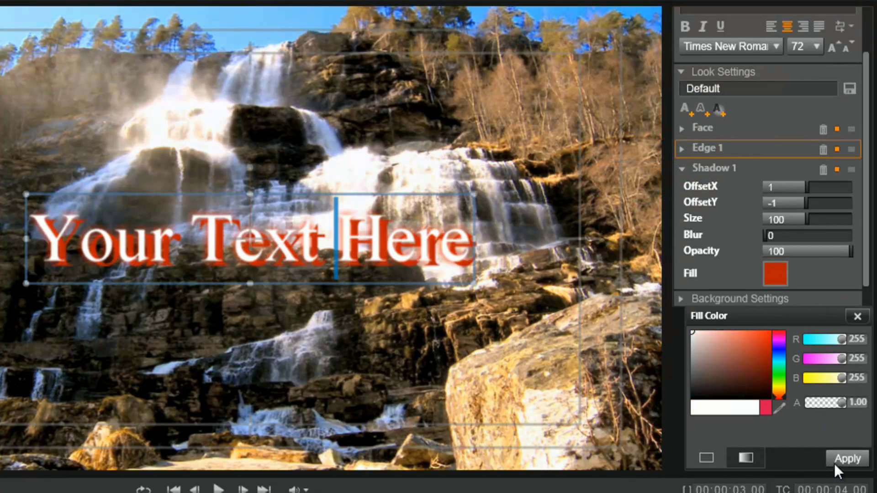
{"action": "left_click", "coordinate": [848, 459]}
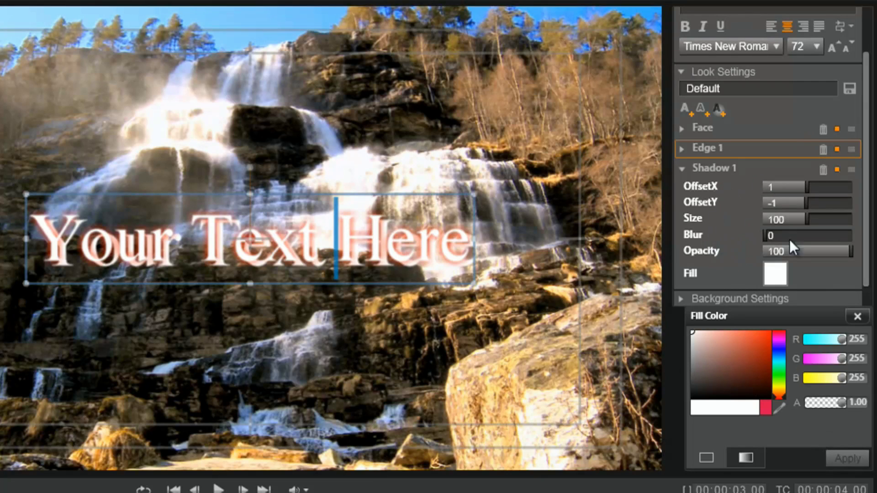
Step: Close the fill colour settings, and delete both the shadow and the edge from the title text
{"action": "left_click_drag", "start_coordinate": [864, 209], "coordinate": [858, 240]}
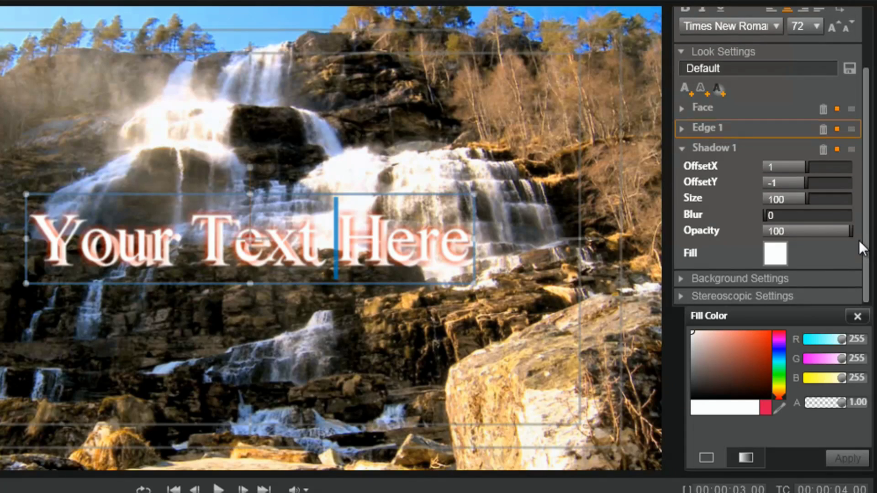
{"action": "left_click", "coordinate": [857, 316]}
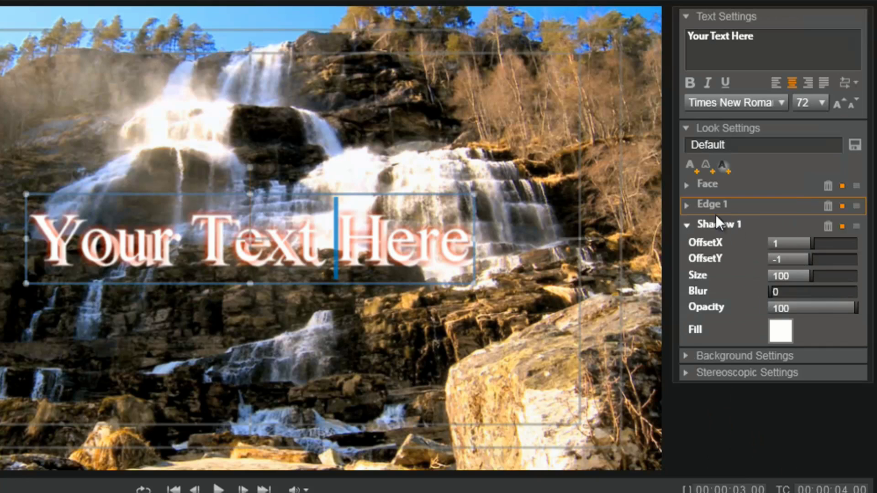
{"action": "left_click", "coordinate": [687, 224]}
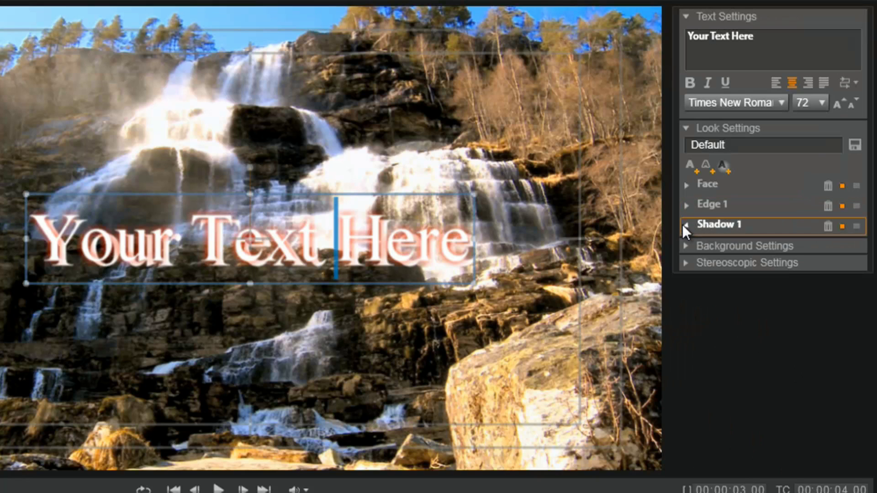
{"action": "left_click", "coordinate": [828, 226]}
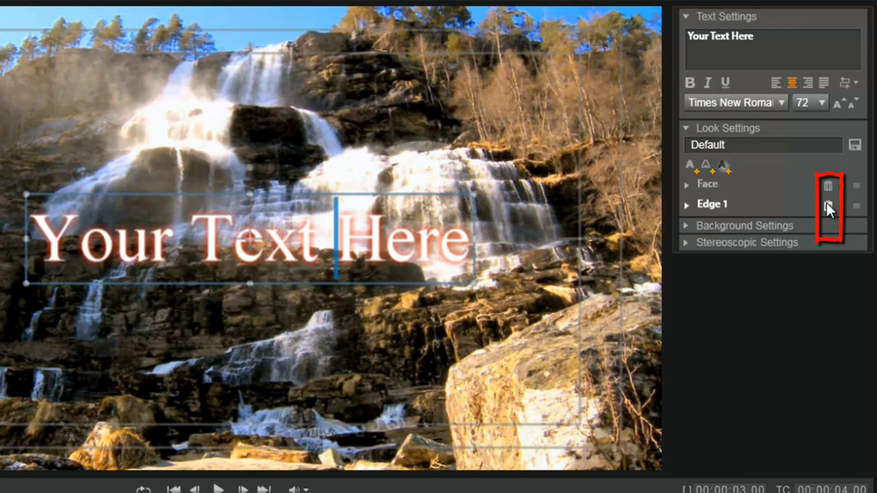
{"action": "left_click", "coordinate": [828, 206]}
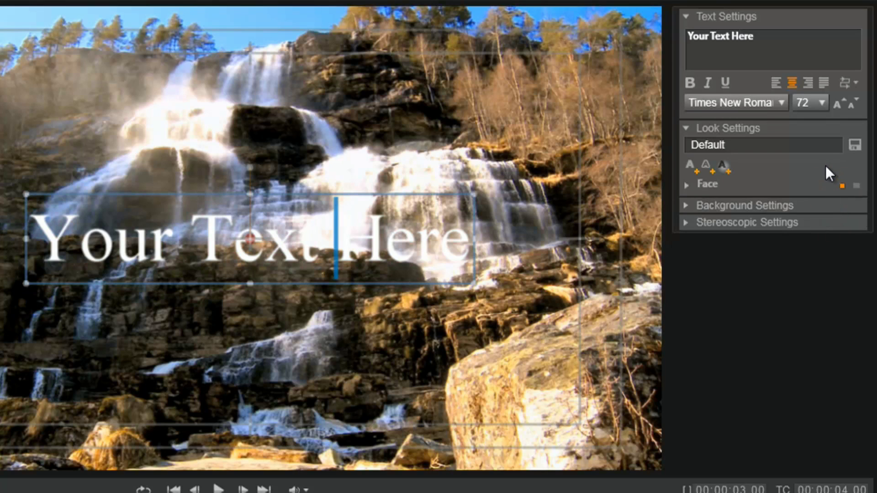
Step: Expand the background settings and use the library clip 227_hd_background2.mov as the title's background
{"action": "left_click", "coordinate": [684, 206]}
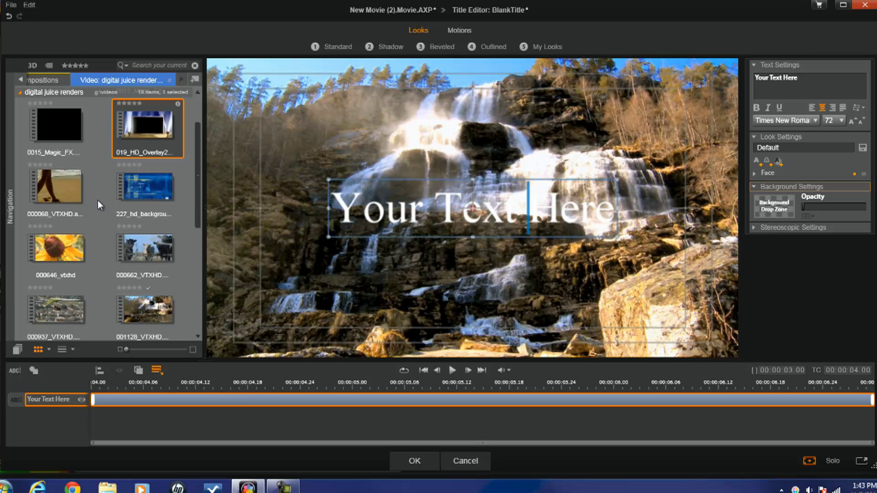
{"action": "mouse_move", "coordinate": [137, 188]}
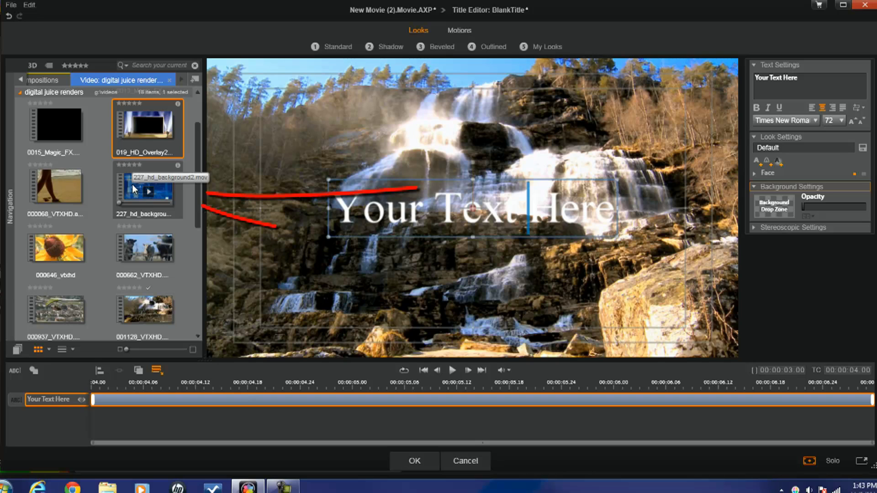
{"action": "left_click", "coordinate": [131, 185]}
{"action": "left_click_drag", "start_coordinate": [130, 185], "coordinate": [767, 205]}
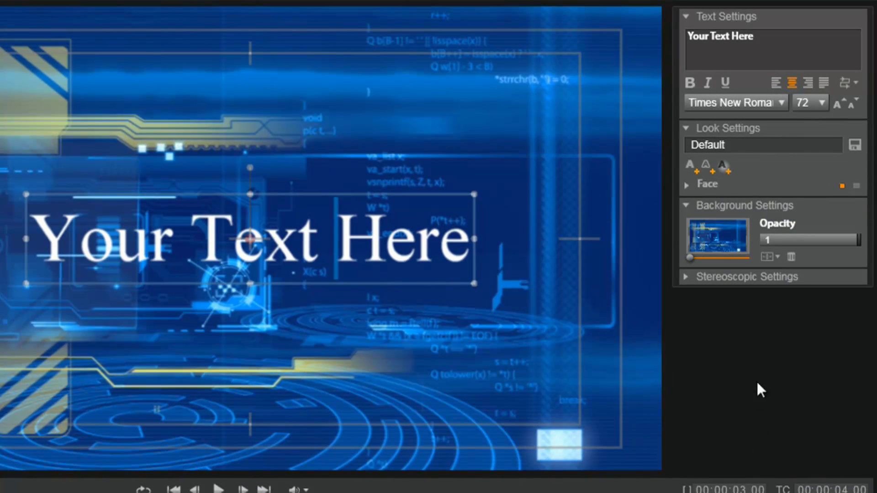
Step: Set the title background's opacity to 0.39 and try its Stretch and Keep Aspect fitting options
{"action": "left_click_drag", "start_coordinate": [859, 236], "coordinate": [798, 241]}
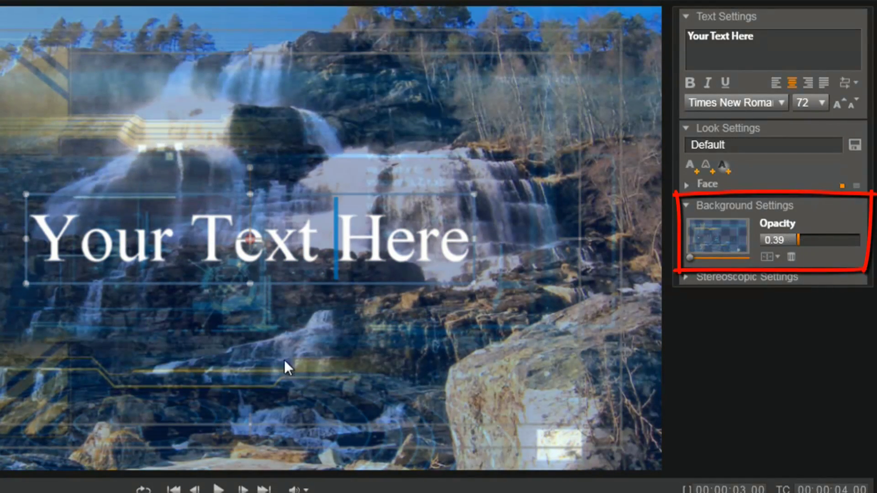
{"action": "left_click", "coordinate": [777, 257]}
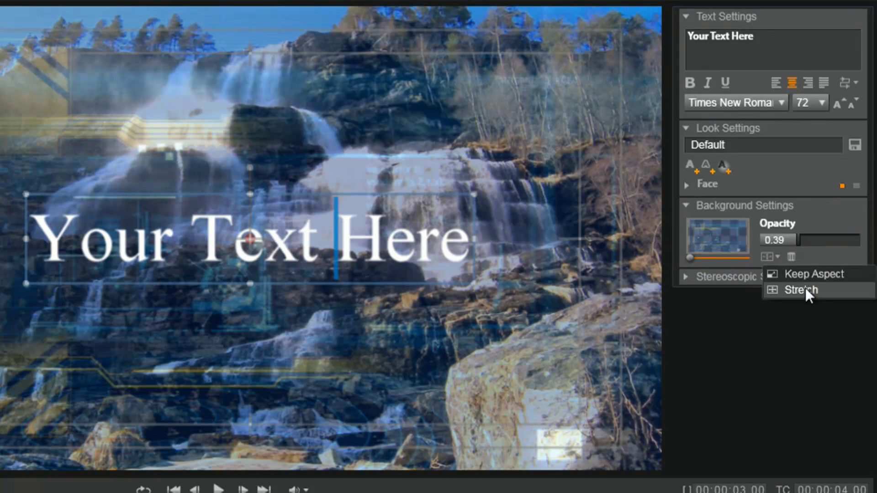
{"action": "left_click", "coordinate": [805, 287]}
{"action": "left_click", "coordinate": [778, 257]}
{"action": "left_click", "coordinate": [785, 276]}
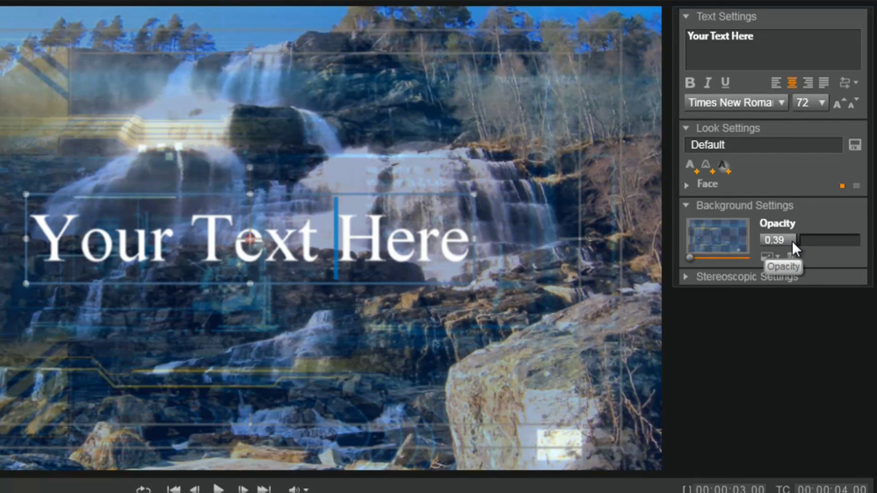
Step: Return the title background's opacity to 1 and remove the background clip
{"action": "left_click_drag", "start_coordinate": [792, 240], "coordinate": [859, 240]}
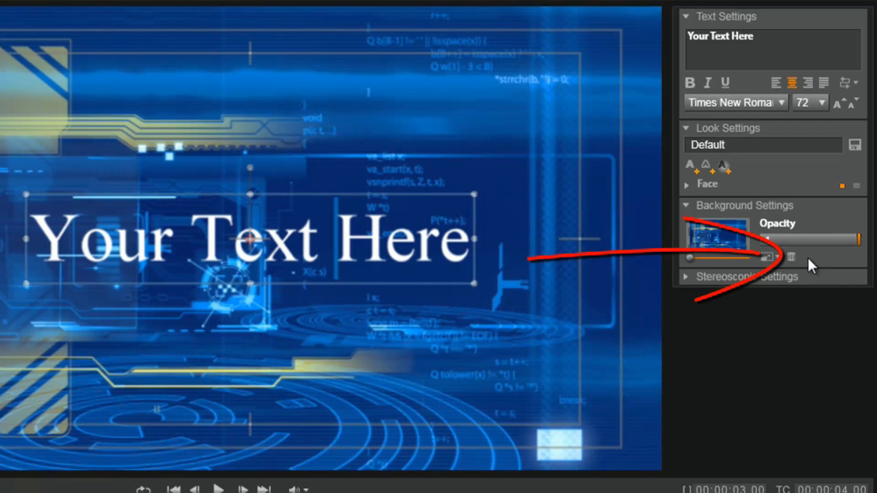
{"action": "left_click", "coordinate": [792, 257]}
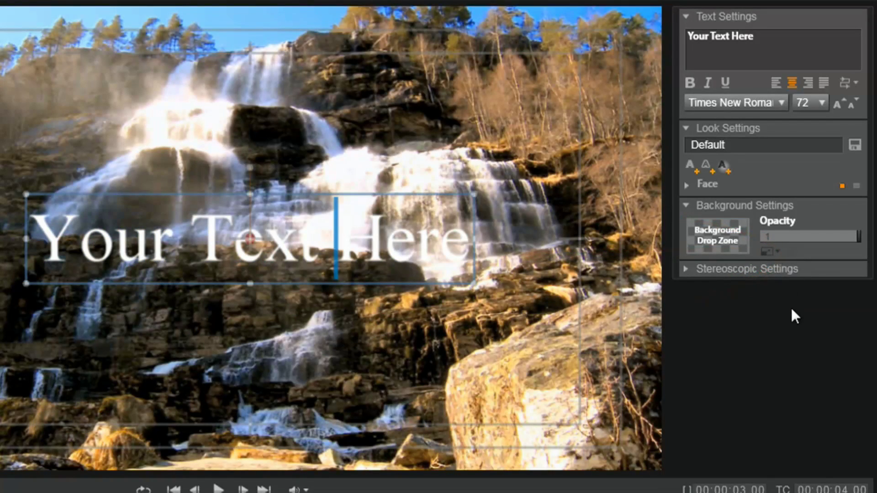
Step: Collapse the background settings and examine the title's stereoscopic settings before collapsing them
{"action": "left_click", "coordinate": [687, 206]}
{"action": "left_click", "coordinate": [685, 221]}
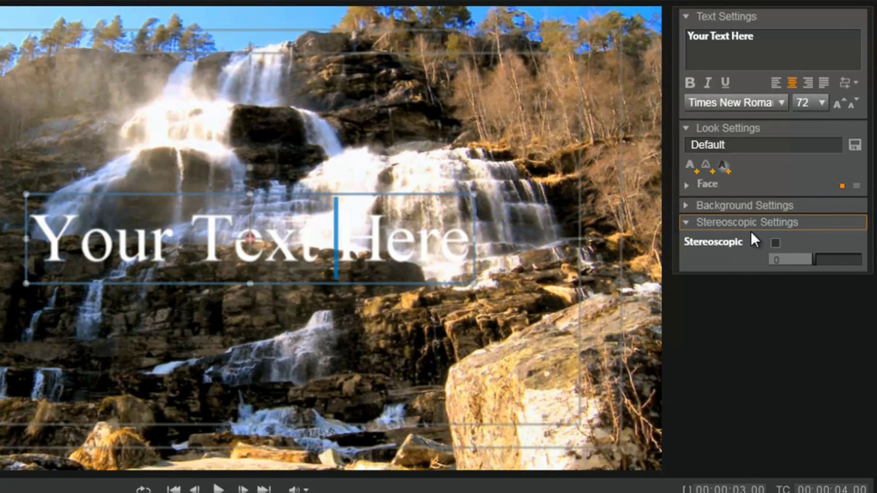
{"action": "left_click", "coordinate": [775, 243]}
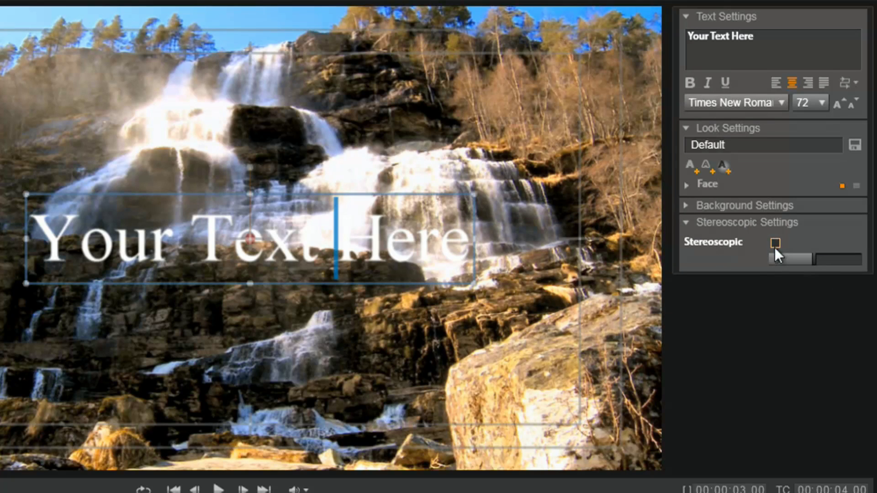
{"action": "left_click", "coordinate": [687, 221]}
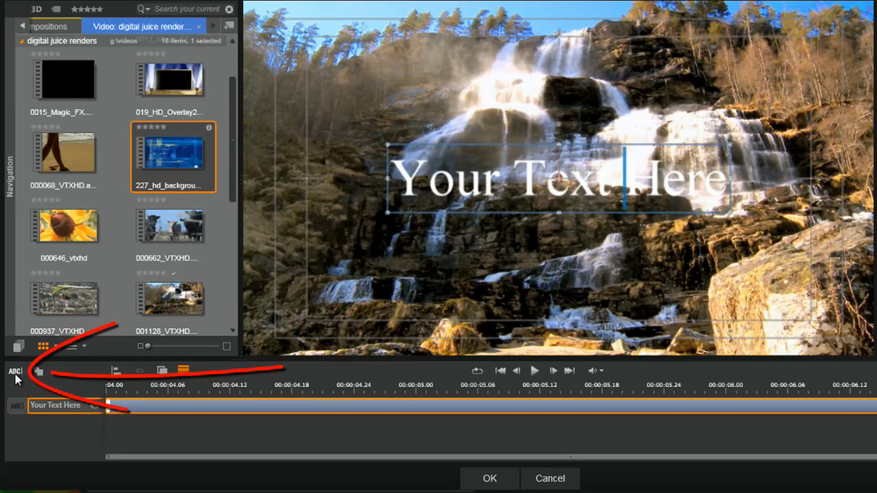
Step: Add a second text layer to the title
{"action": "left_click", "coordinate": [69, 410]}
{"action": "left_click", "coordinate": [73, 397]}
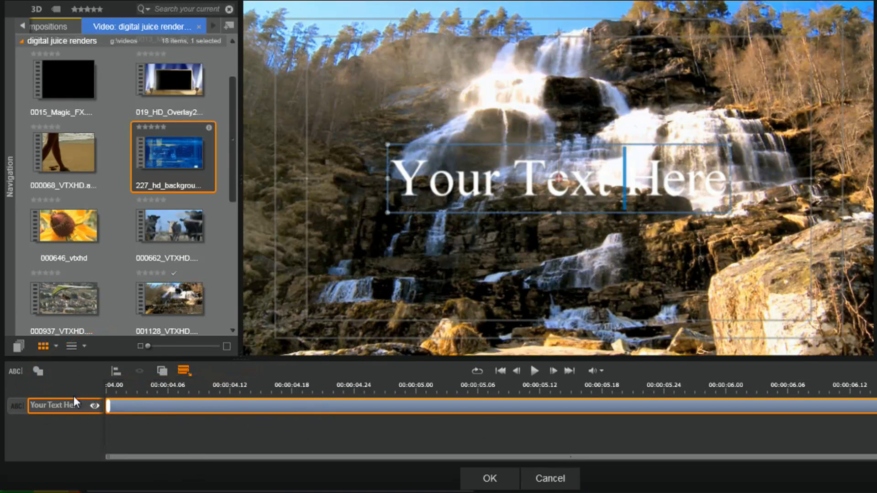
{"action": "left_click", "coordinate": [18, 374]}
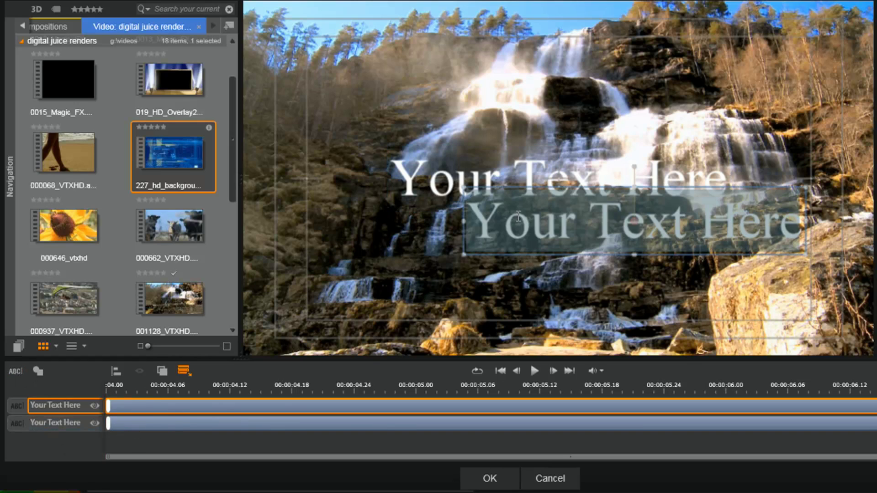
Step: Replace the word "Your" with "My" in the new lower text line
{"action": "left_click", "coordinate": [485, 220]}
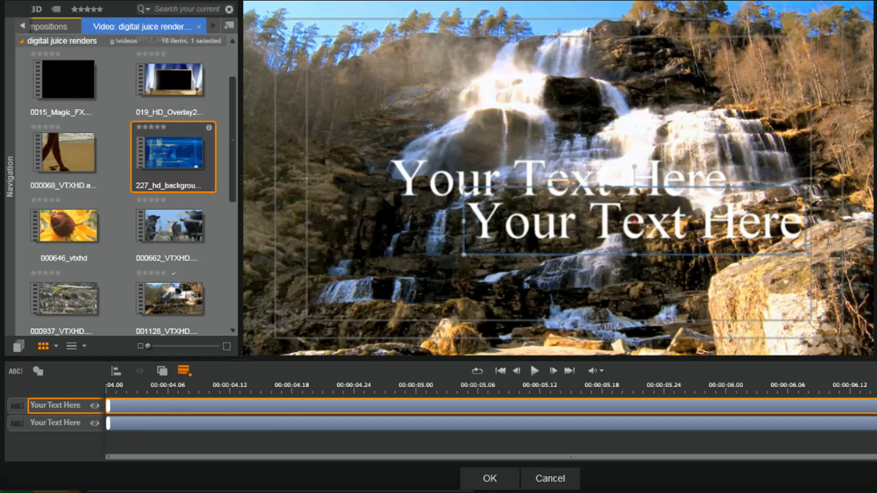
{"action": "left_click", "coordinate": [710, 224]}
{"action": "left_click_drag", "start_coordinate": [576, 222], "coordinate": [394, 223]}
{"action": "type", "text": "My"}
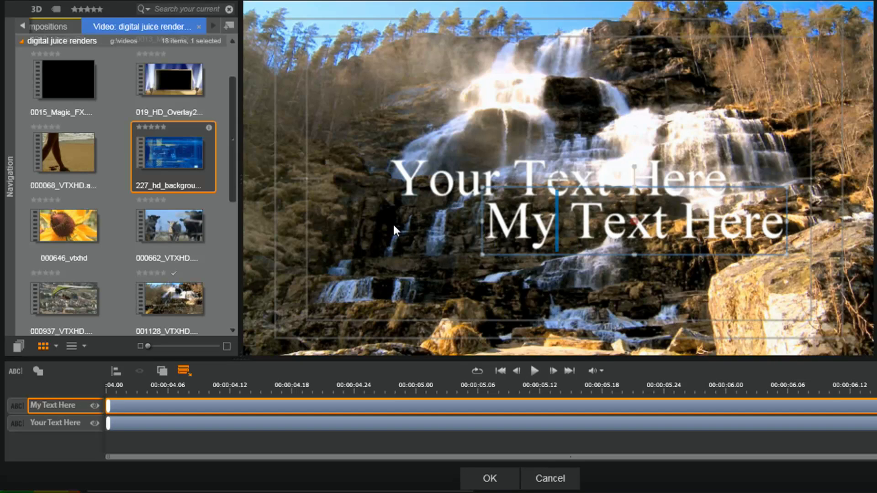
Step: Change the word "Here" to "There" in the lower text line so it reads "My Text There"
{"action": "key", "text": "Right"}
{"action": "key", "text": "Right"}
{"action": "key", "text": "Right"}
{"action": "key", "text": "Right"}
{"action": "key", "text": "Right"}
{"action": "key", "text": "Right"}
{"action": "key", "text": "Right"}
{"action": "key", "text": "Right"}
{"action": "key", "text": "Right"}
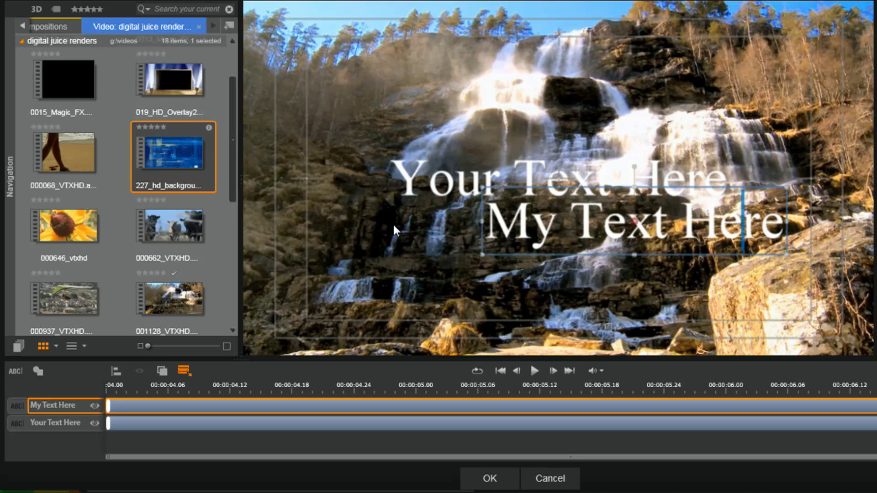
{"action": "key", "text": "Left"}
{"action": "key", "text": "BackSpace"}
{"action": "type", "text": "Th"}
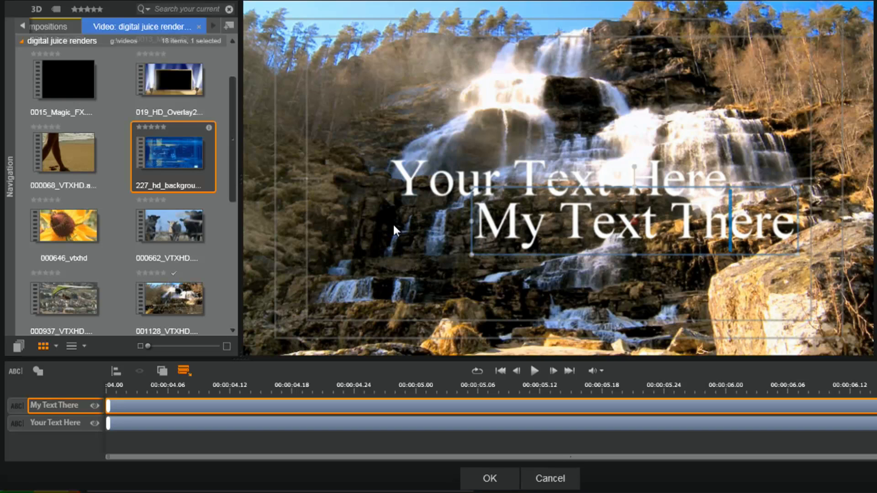
Step: Reposition the text cursor within "My Text There", select the whole line, and deselect it
{"action": "left_click", "coordinate": [521, 226]}
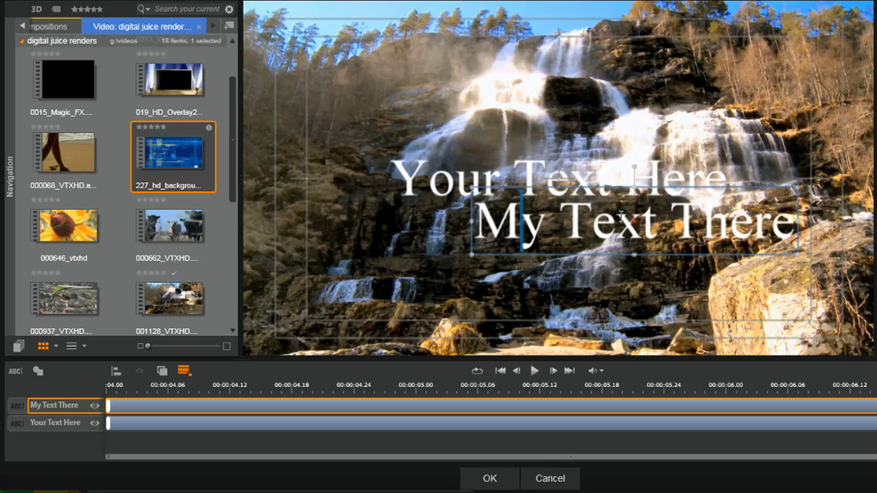
{"action": "left_click", "coordinate": [797, 221]}
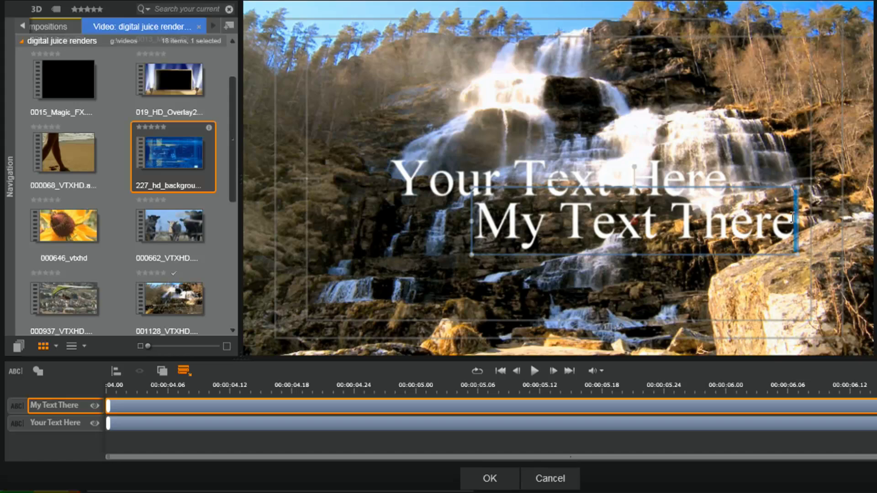
{"action": "left_click_drag", "start_coordinate": [797, 221], "coordinate": [410, 215]}
{"action": "left_click", "coordinate": [358, 246]}
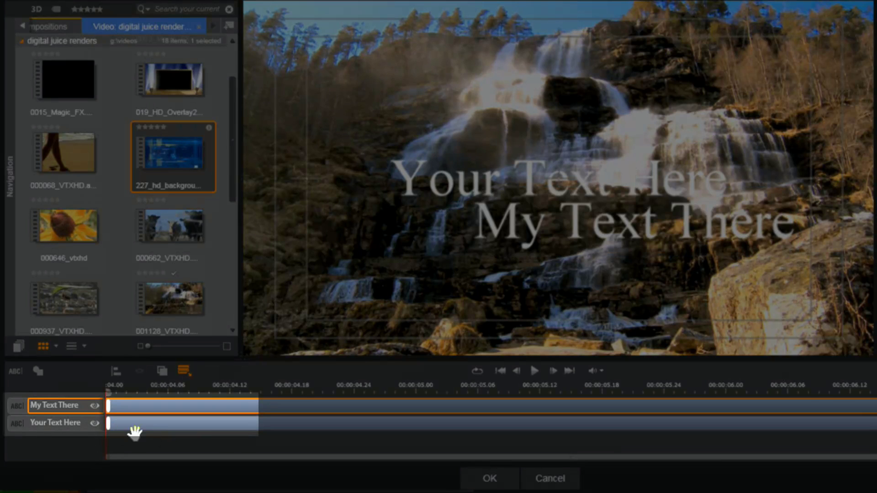
Step: Switch the layer selection back and forth between "Your Text Here" and "My Text There"
{"action": "left_click", "coordinate": [134, 429]}
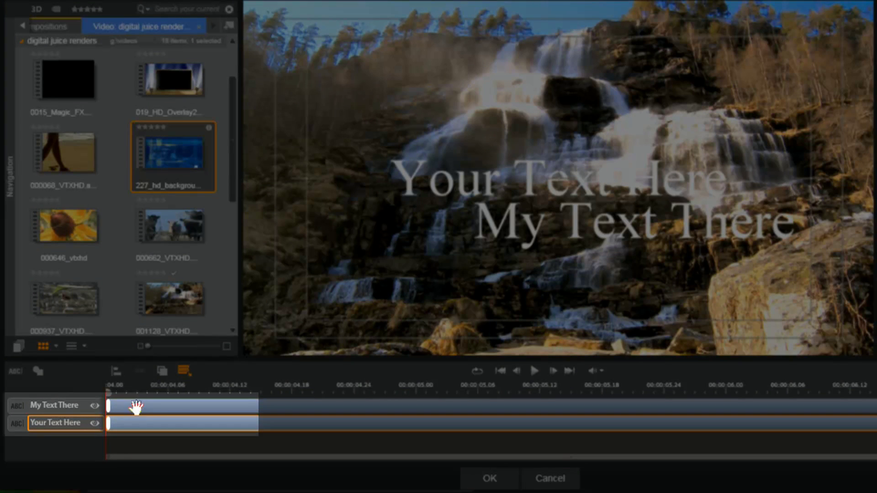
{"action": "left_click", "coordinate": [133, 406]}
{"action": "left_click", "coordinate": [132, 426]}
{"action": "left_click", "coordinate": [132, 408]}
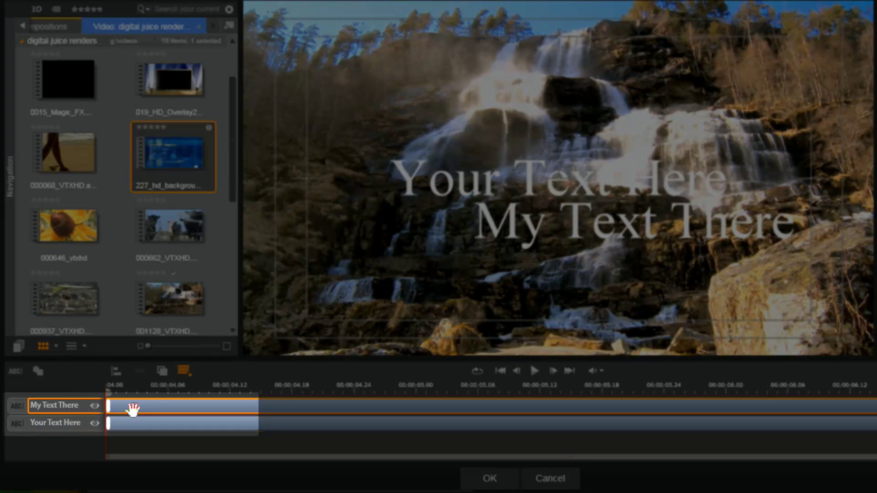
Step: Select the "My Text There" text, align it to the centre of the frame, and close the alignment options
{"action": "left_click", "coordinate": [64, 409]}
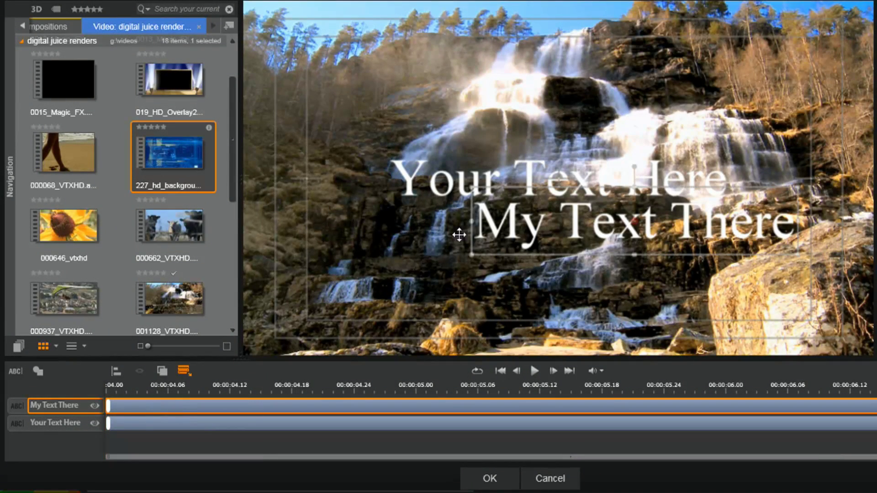
{"action": "double_click", "coordinate": [484, 218]}
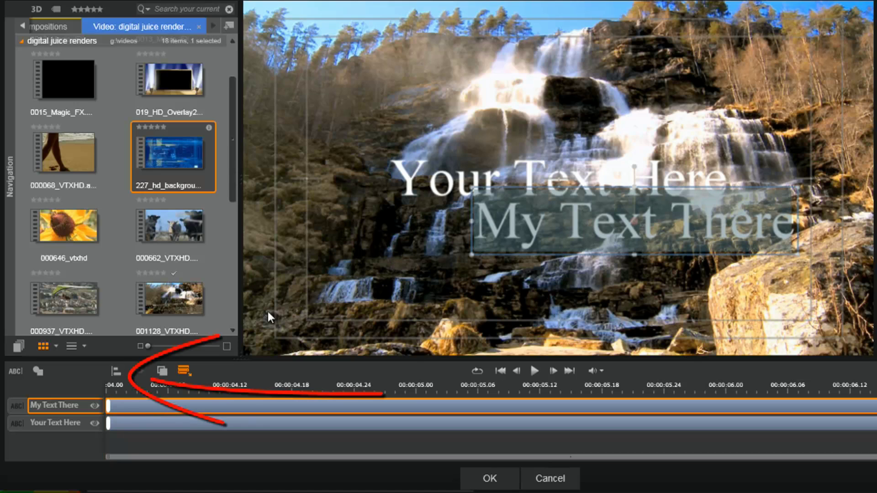
{"action": "left_click", "coordinate": [116, 375]}
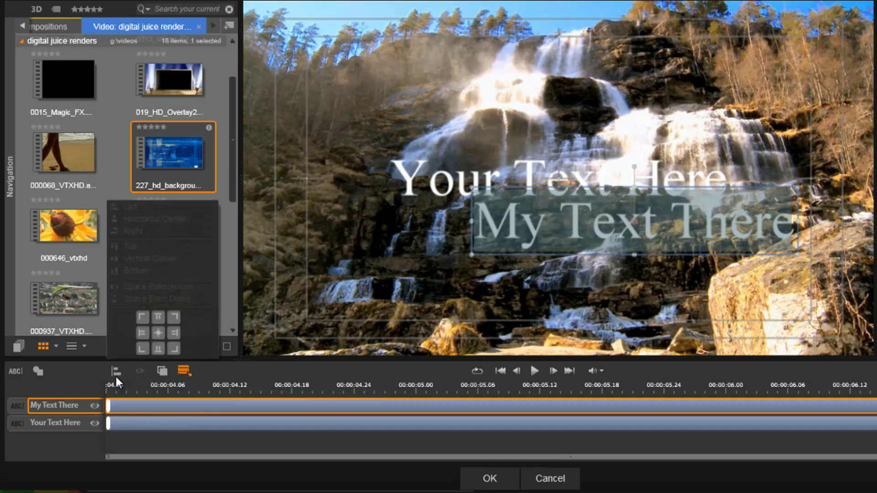
{"action": "left_click", "coordinate": [157, 333]}
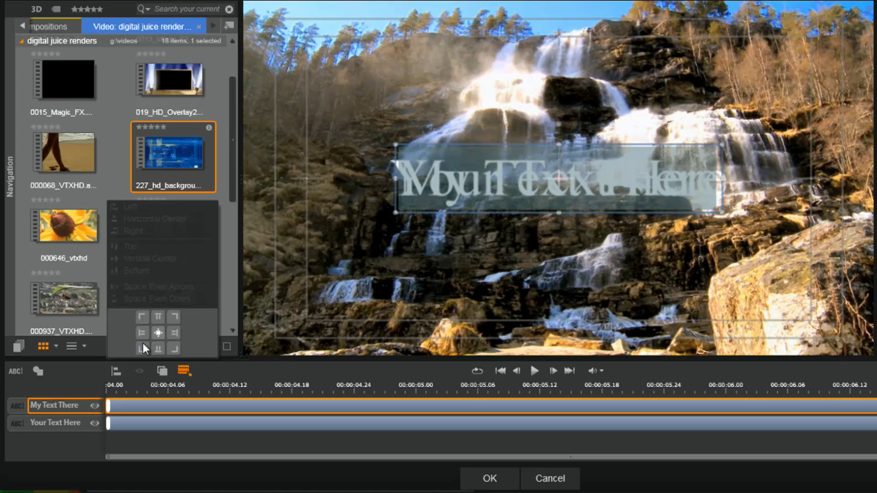
{"action": "left_click", "coordinate": [167, 451]}
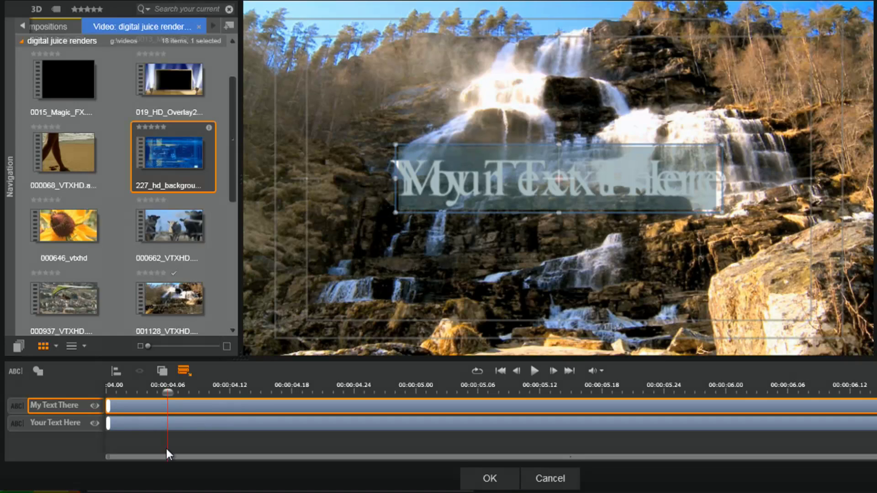
Step: Move "My Text There" below "Your Text Here" and align the two text layers to the right
{"action": "left_click_drag", "start_coordinate": [484, 145], "coordinate": [463, 221]}
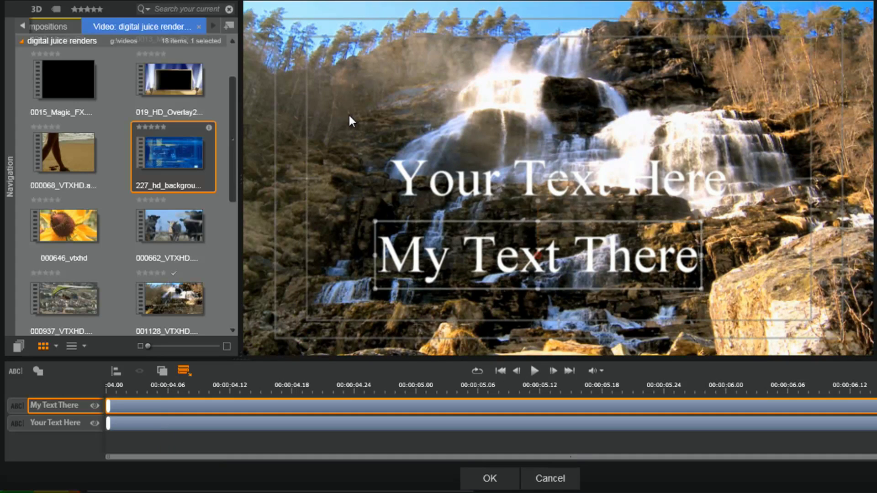
{"action": "left_click_drag", "start_coordinate": [349, 115], "coordinate": [807, 309]}
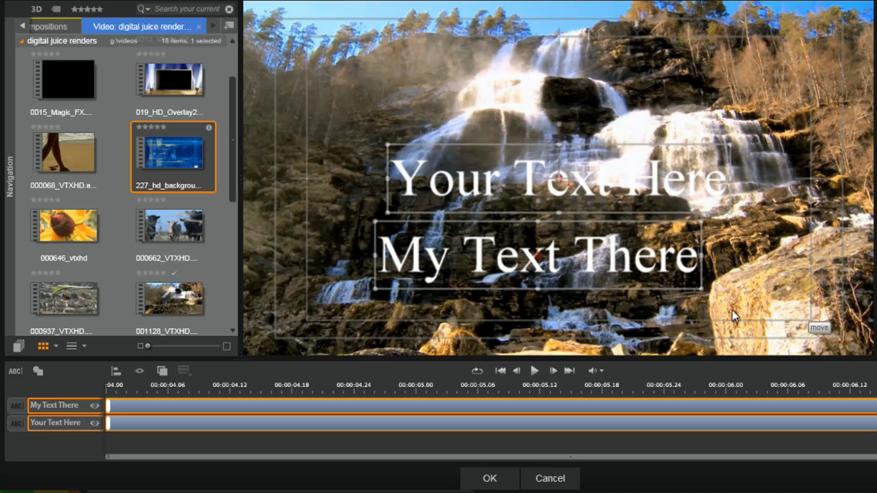
{"action": "left_click", "coordinate": [117, 372]}
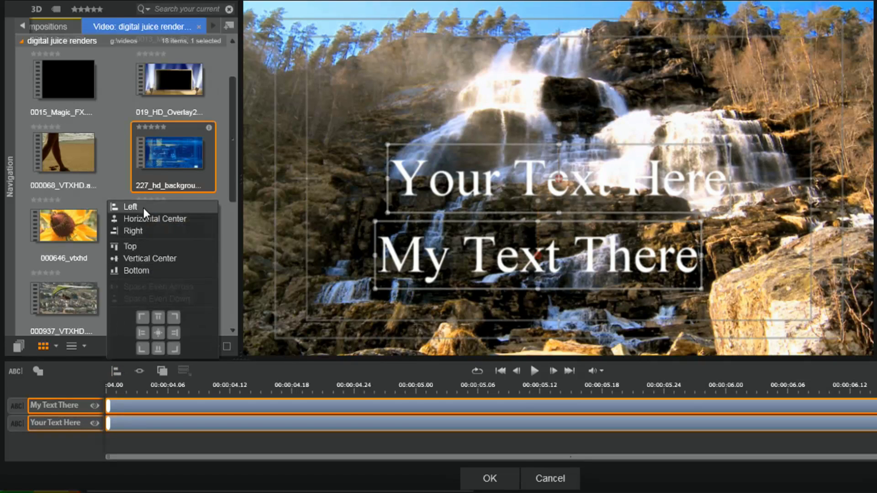
{"action": "left_click", "coordinate": [143, 230]}
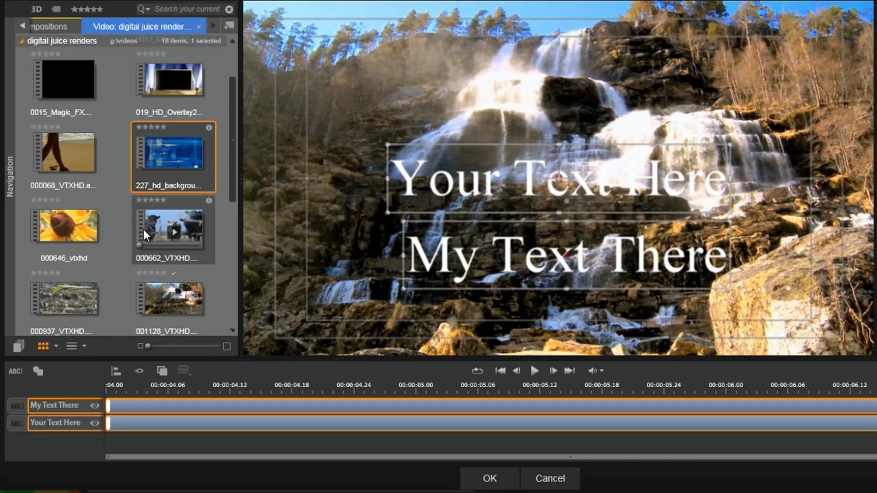
Step: Try horizontal center and vertical center alignment on both text layers, and undo both alignments
{"action": "left_click", "coordinate": [116, 371]}
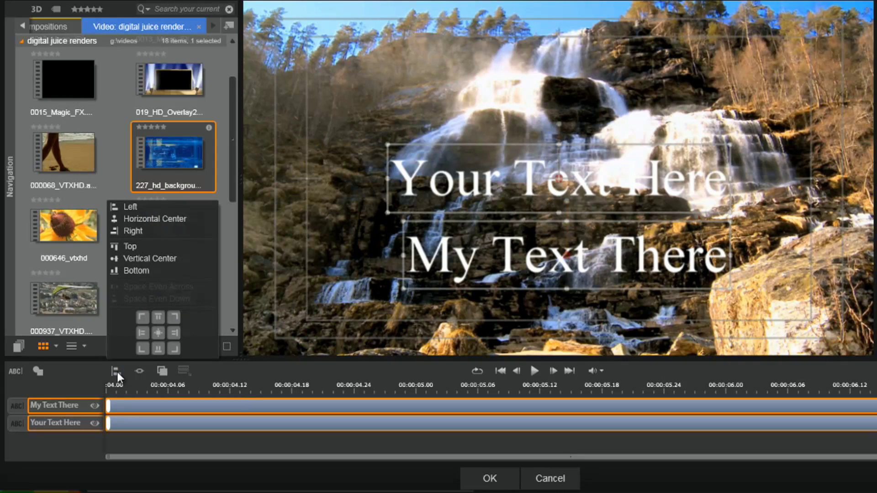
{"action": "left_click", "coordinate": [145, 221]}
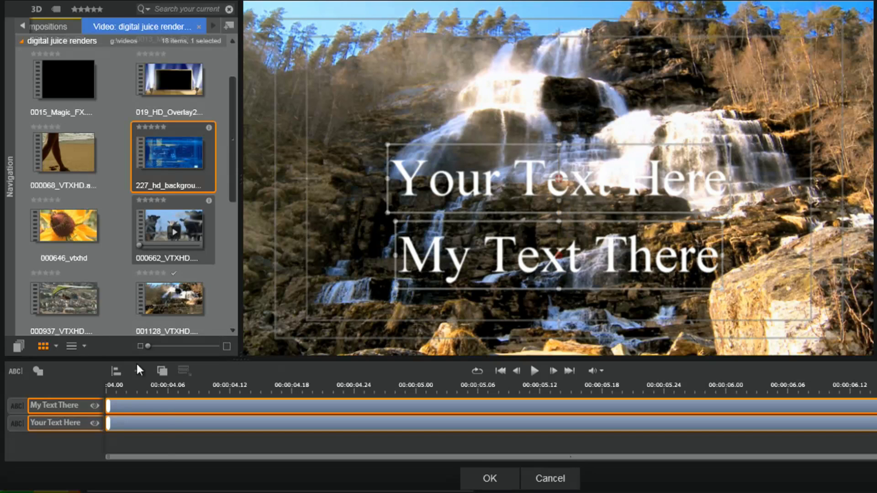
{"action": "left_click", "coordinate": [116, 371]}
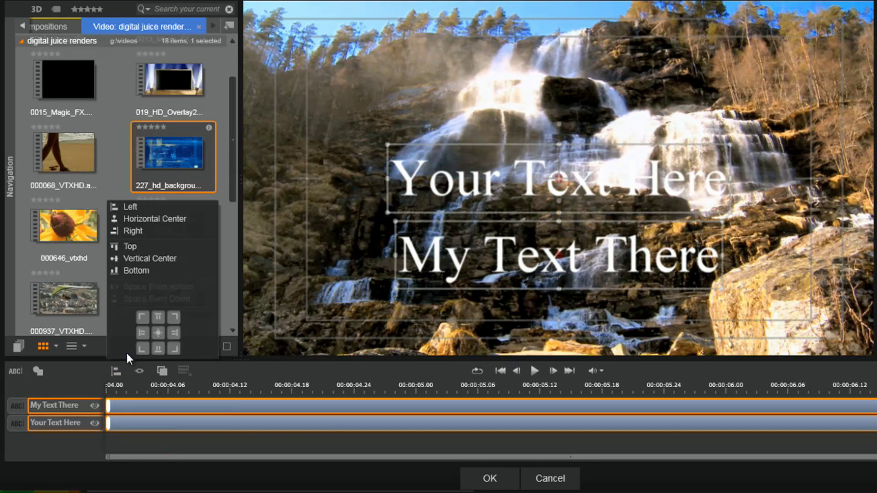
{"action": "left_click", "coordinate": [143, 259]}
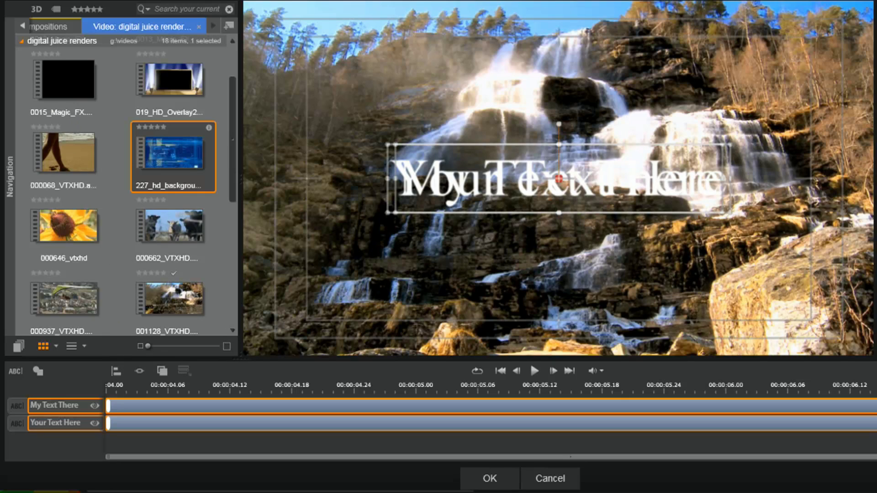
{"action": "key", "text": "ctrl+z"}
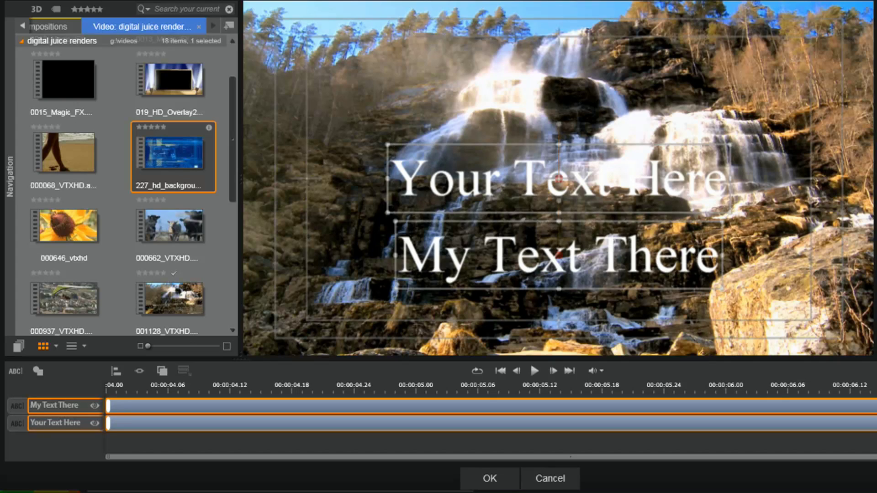
{"action": "key", "text": "ctrl+z"}
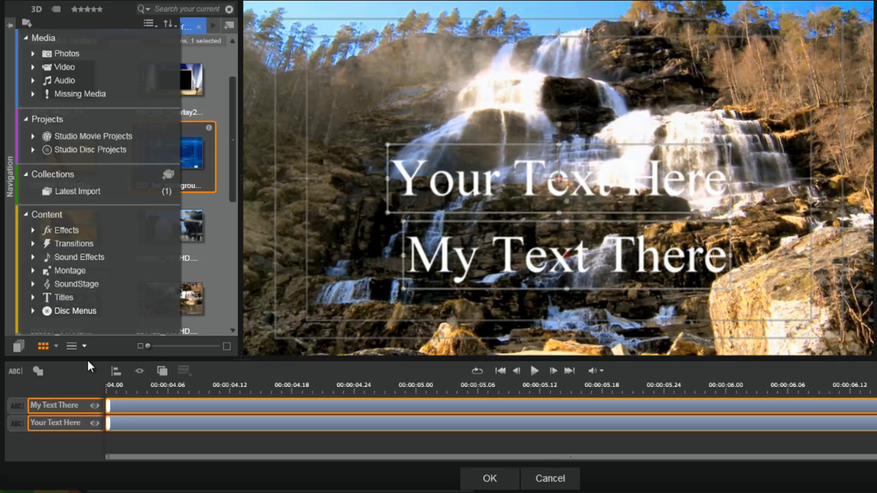
Step: Align both text layers to their horizontal center and deselect them
{"action": "left_click", "coordinate": [114, 371]}
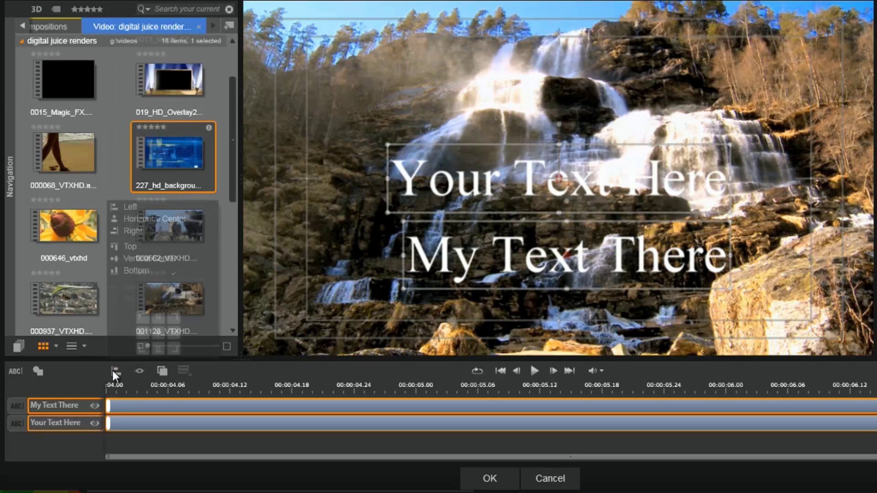
{"action": "left_click", "coordinate": [134, 218]}
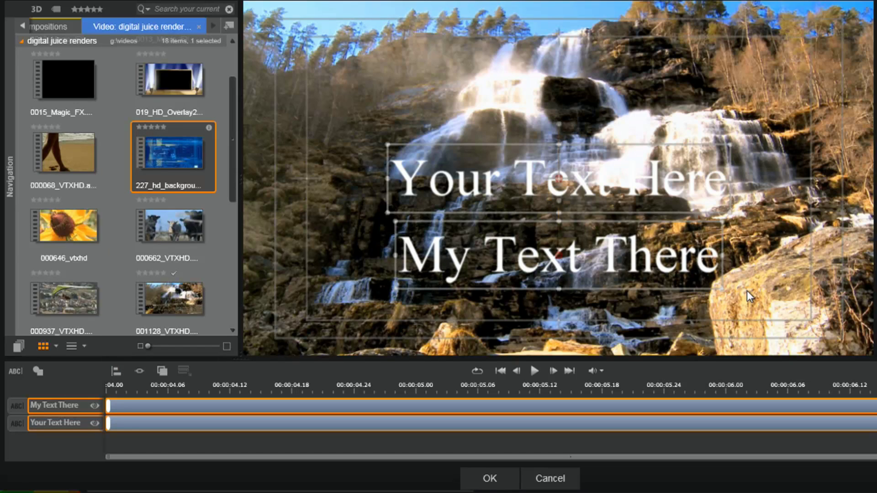
{"action": "left_click", "coordinate": [768, 272]}
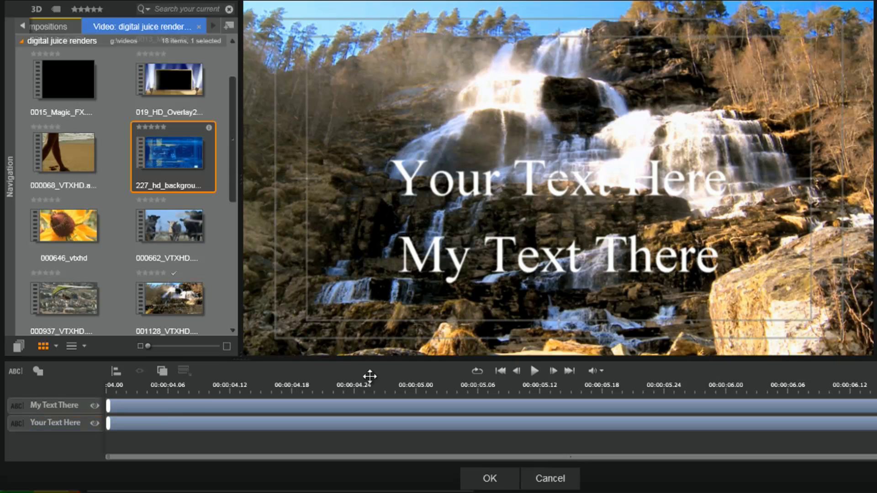
Step: Select "My Text There", view the layer order options, and add a circle shape to the title
{"action": "left_click", "coordinate": [426, 263]}
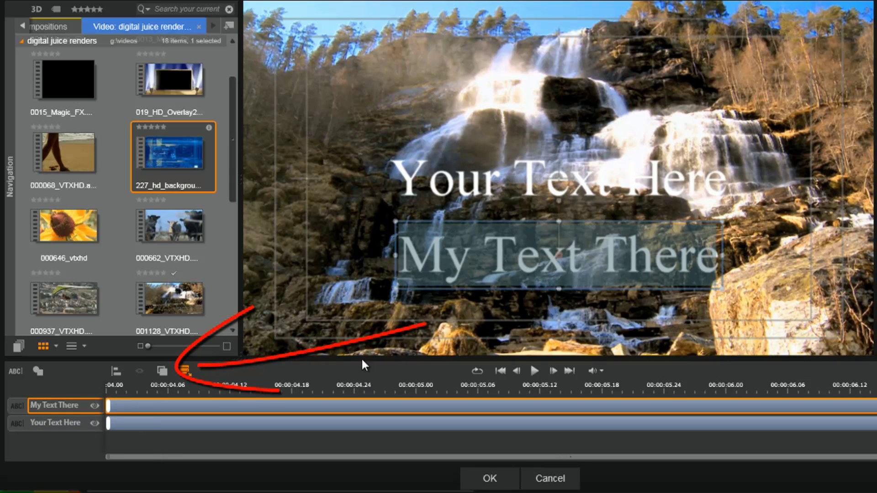
{"action": "left_click", "coordinate": [161, 372]}
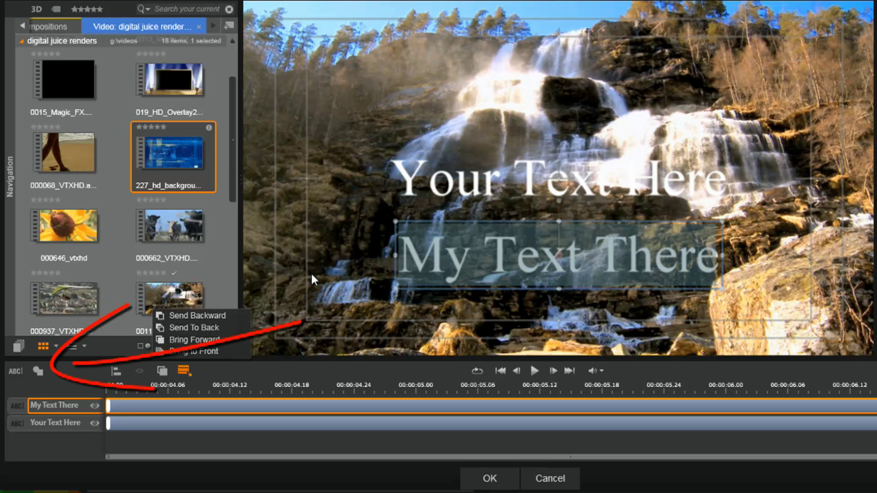
{"action": "left_click", "coordinate": [38, 371]}
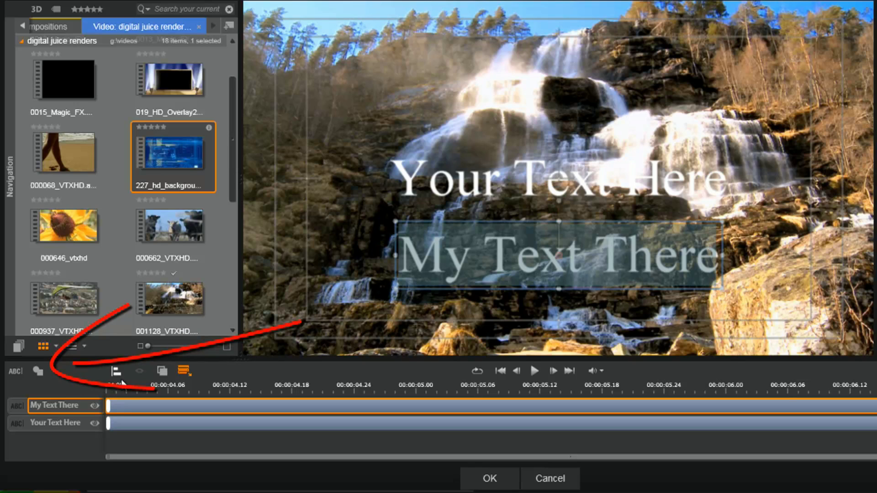
{"action": "left_click", "coordinate": [39, 371]}
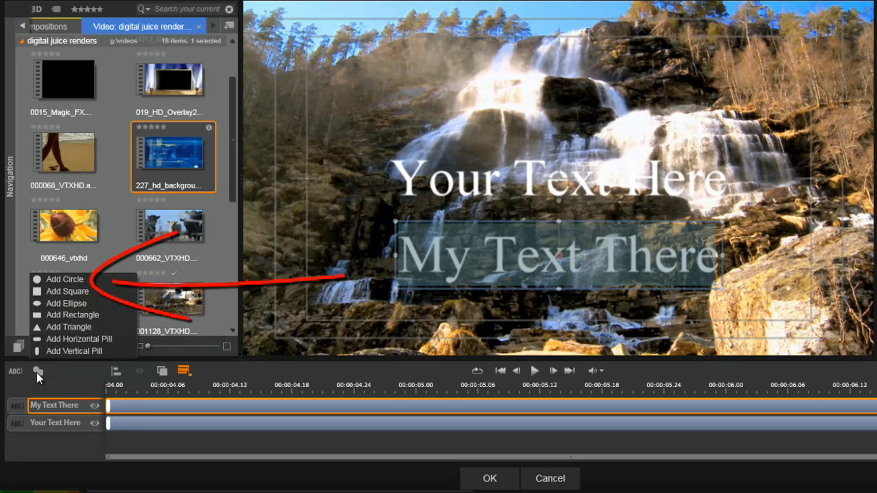
{"action": "left_click", "coordinate": [71, 278]}
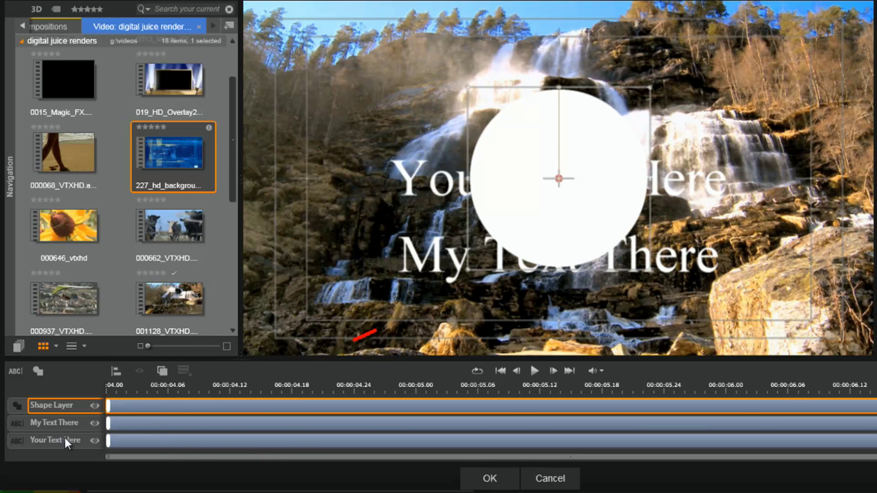
Step: Bring the "My Text There" layer forward, above the circle's shape layer
{"action": "left_click", "coordinate": [167, 415]}
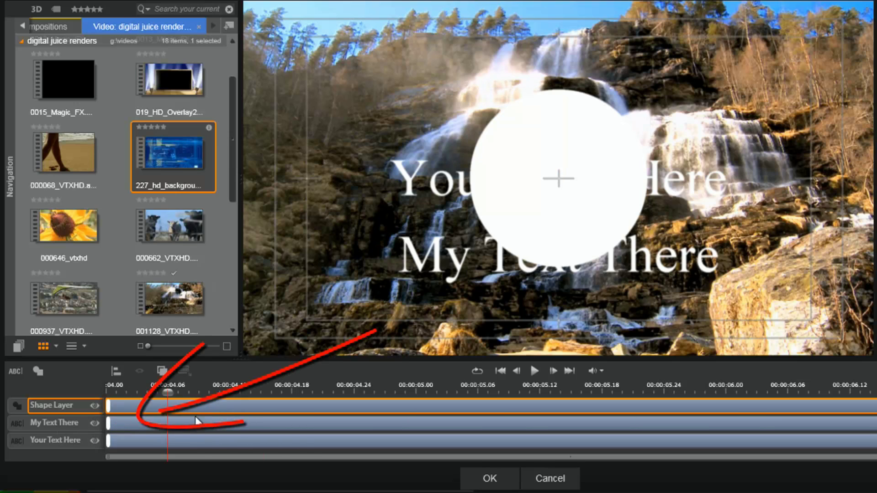
{"action": "left_click", "coordinate": [121, 424]}
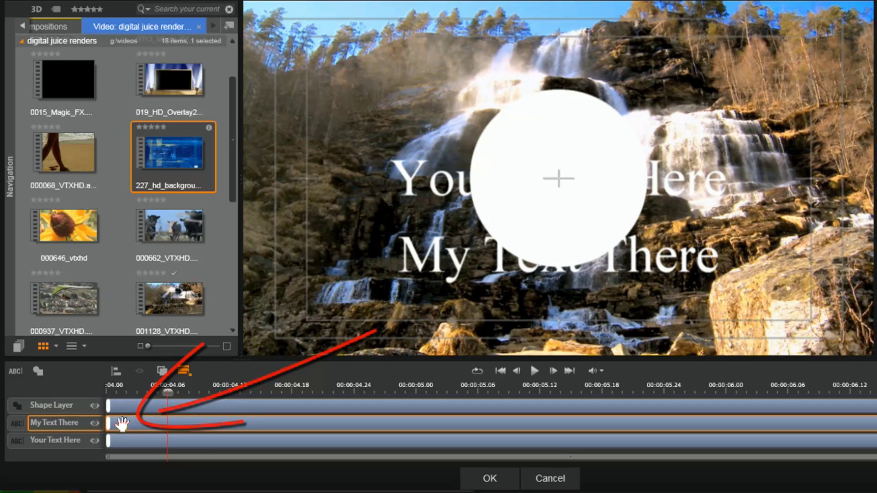
{"action": "left_click", "coordinate": [160, 371]}
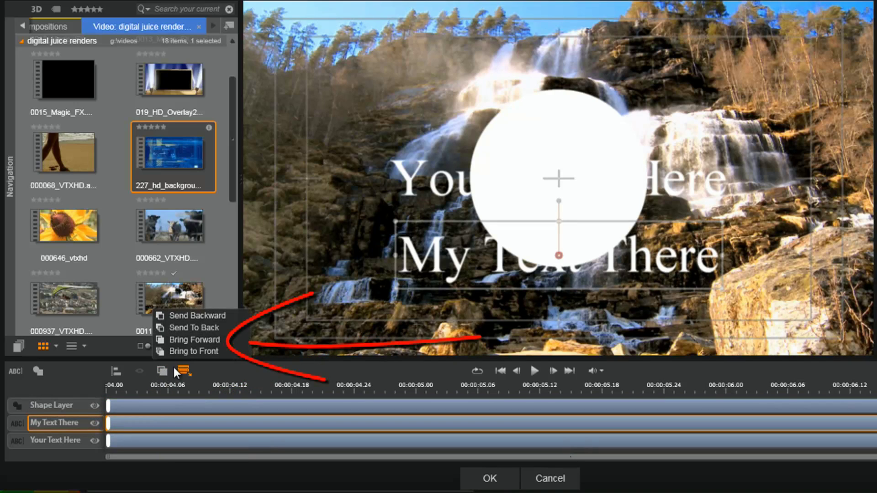
{"action": "left_click", "coordinate": [206, 340]}
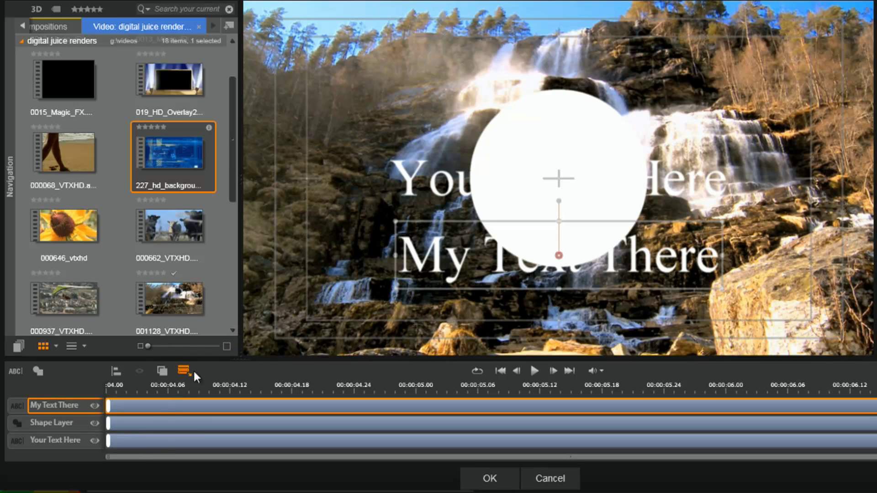
Step: Select the circle and change its face fill color to red (RGB 209, 30, 30)
{"action": "left_click", "coordinate": [39, 371]}
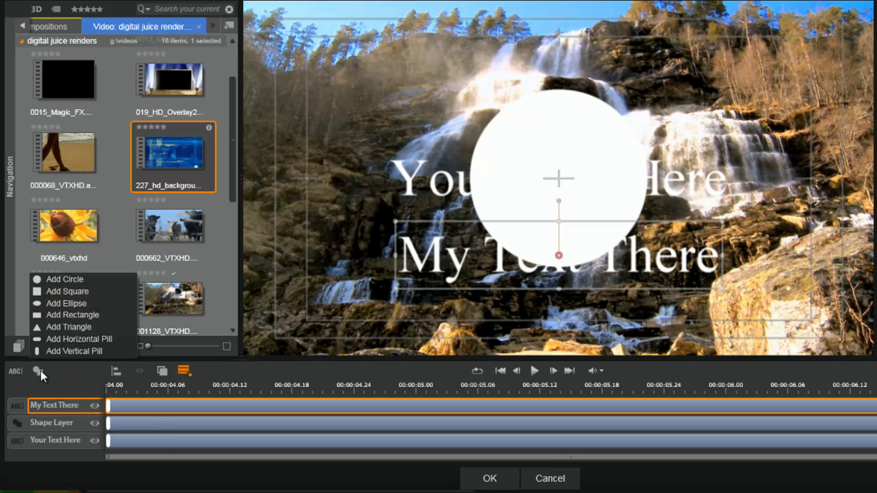
{"action": "left_click", "coordinate": [515, 151]}
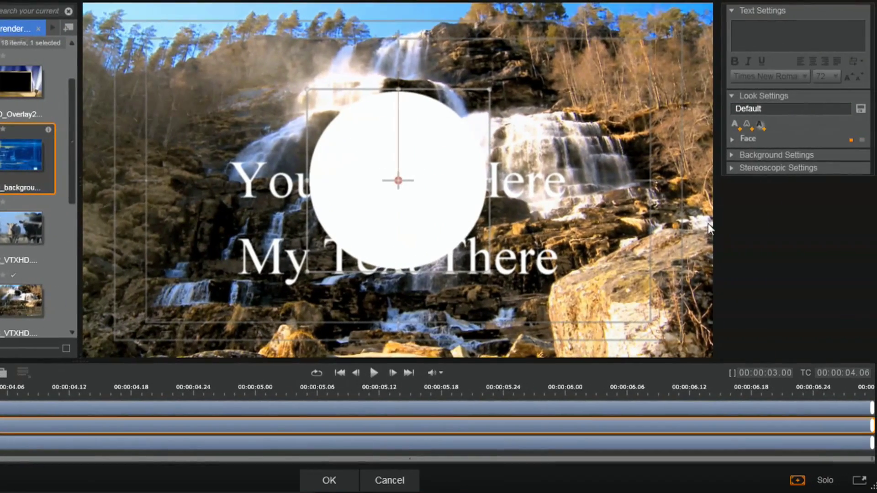
{"action": "left_click", "coordinate": [731, 140]}
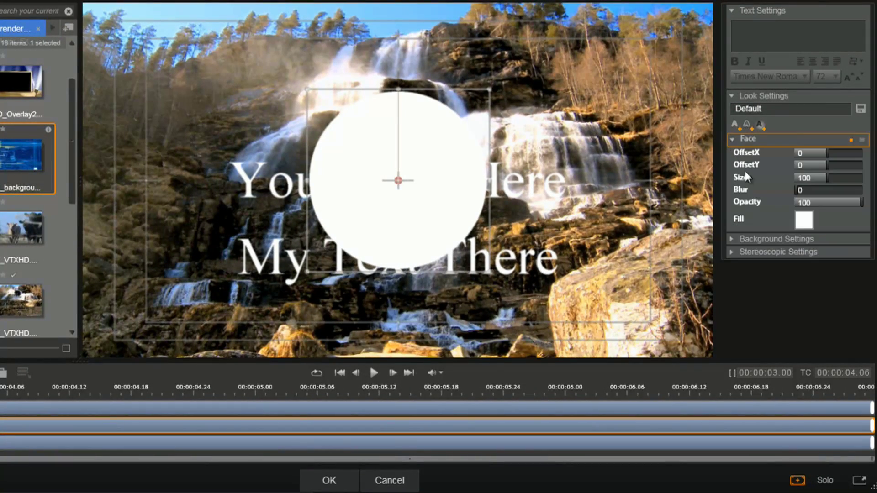
{"action": "left_click", "coordinate": [800, 219]}
{"action": "left_click", "coordinate": [788, 261]}
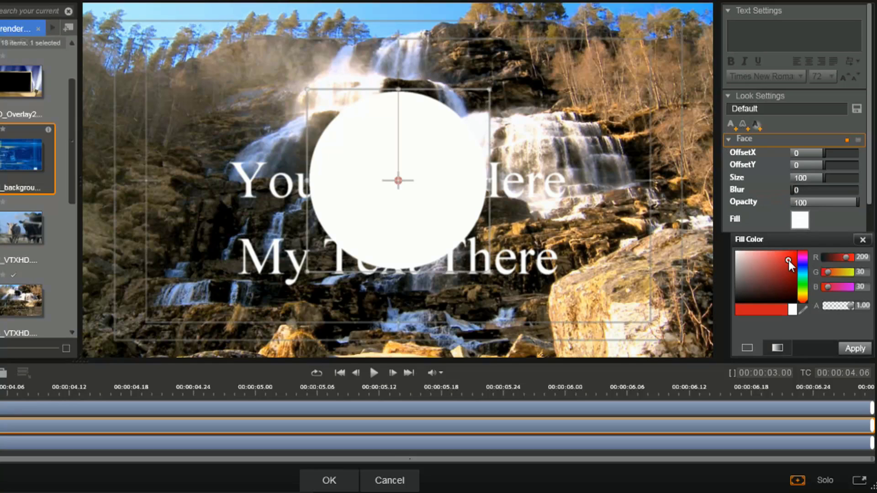
{"action": "left_click", "coordinate": [849, 350]}
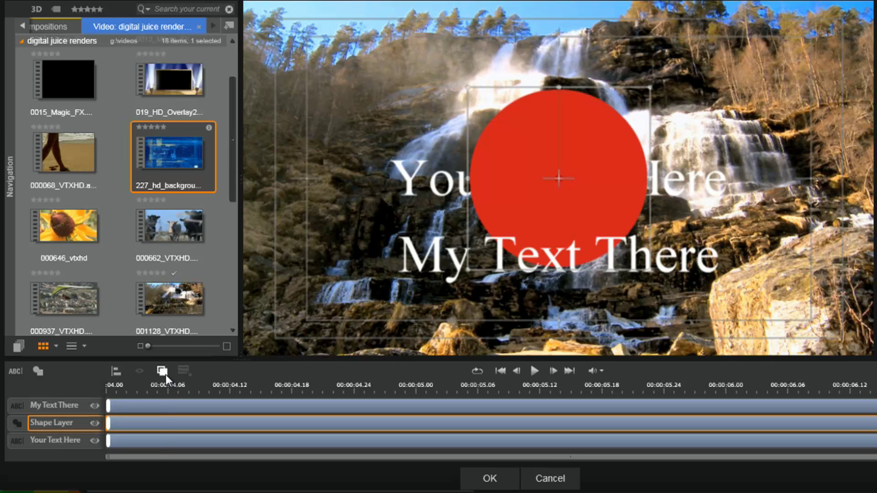
Step: Switch the selection from the "My Text There" layer to the red circle and delete the circle
{"action": "left_click", "coordinate": [168, 391]}
{"action": "left_click", "coordinate": [77, 407]}
{"action": "mouse_move", "coordinate": [78, 405]}
{"action": "left_mouse_down"}
{"action": "mouse_move", "coordinate": [78, 423]}
{"action": "mouse_move", "coordinate": [59, 445]}
{"action": "mouse_move", "coordinate": [64, 394]}
{"action": "mouse_move", "coordinate": [66, 402]}
{"action": "left_mouse_up"}
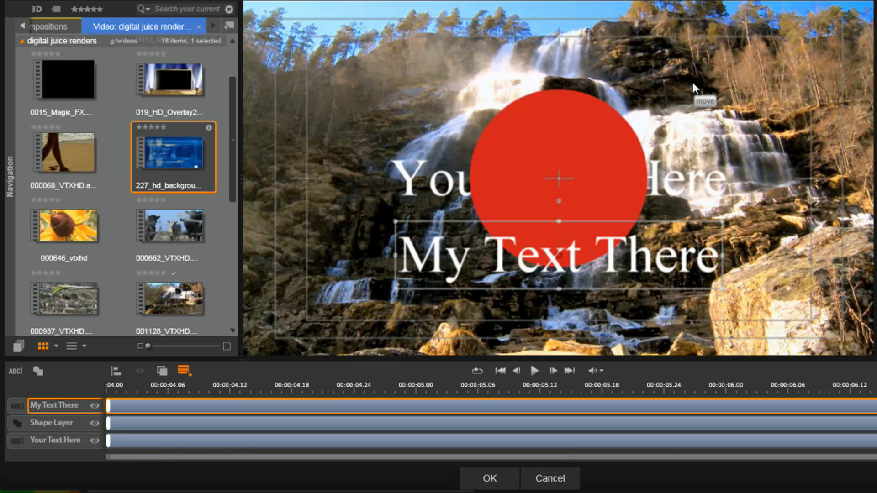
{"action": "left_click", "coordinate": [568, 151]}
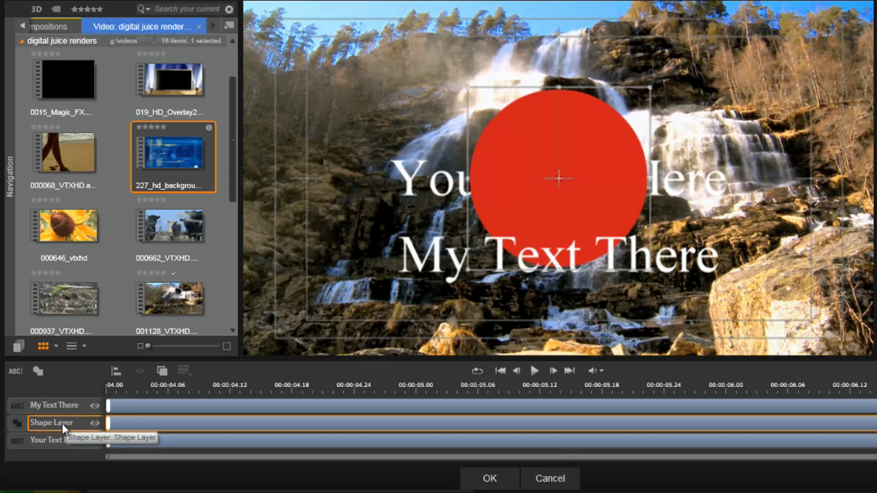
{"action": "key", "text": "Delete"}
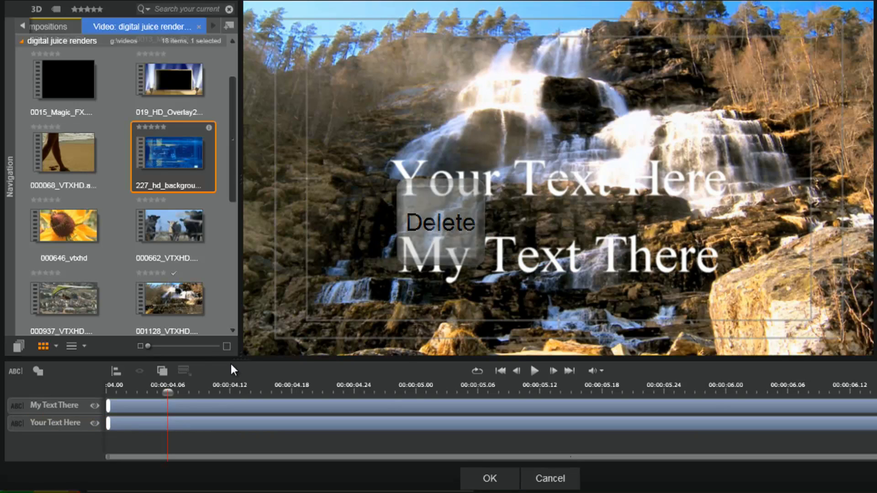
Step: Delete the "My Text There" layer from the title
{"action": "left_click", "coordinate": [53, 406]}
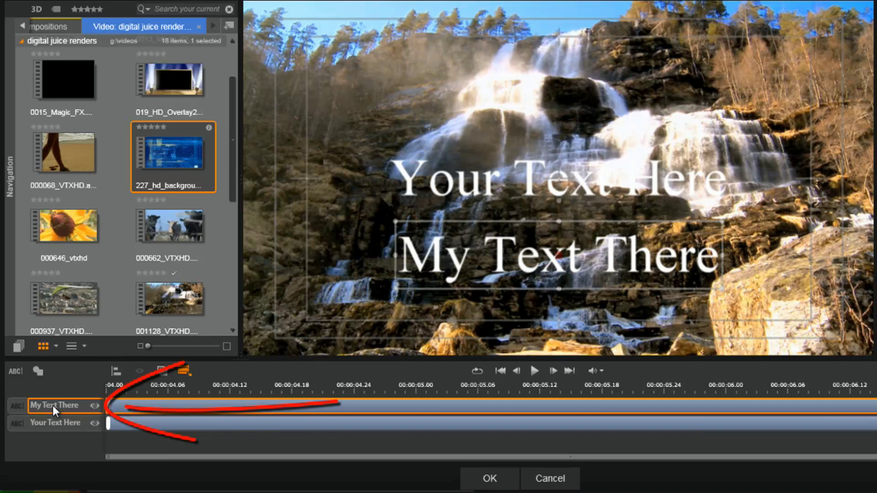
{"action": "right_click", "coordinate": [53, 406]}
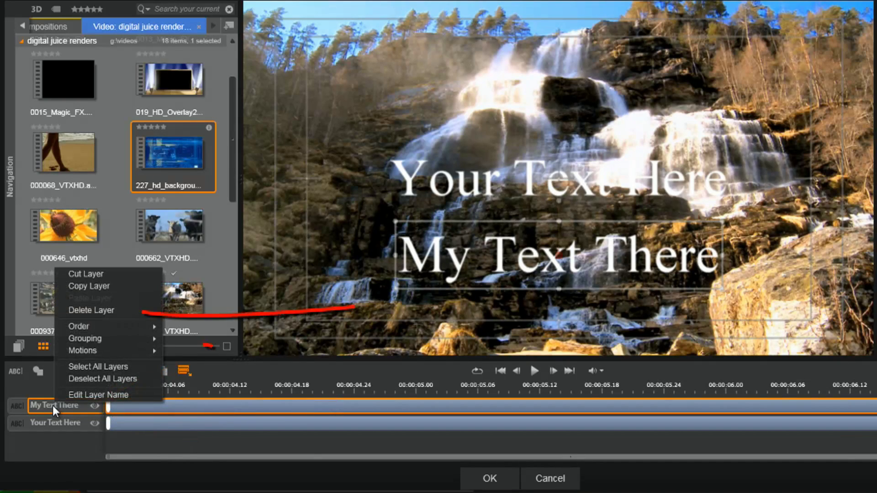
{"action": "left_click", "coordinate": [114, 310]}
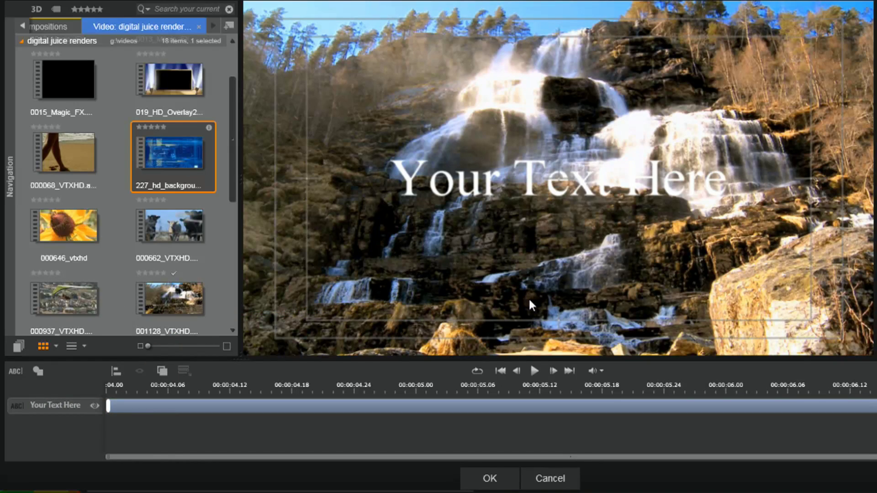
Step: Select the "Your Text Here" text and widen its text box slightly
{"action": "left_click", "coordinate": [417, 190]}
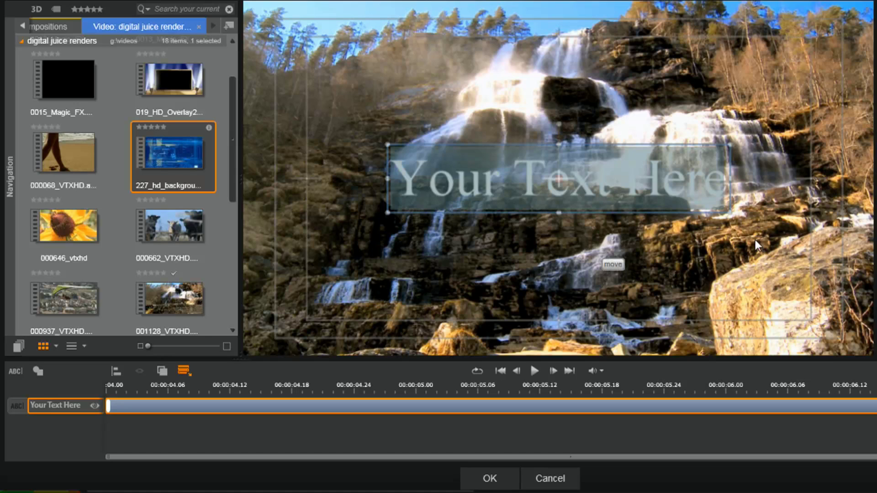
{"action": "left_click_drag", "start_coordinate": [732, 209], "coordinate": [758, 231]}
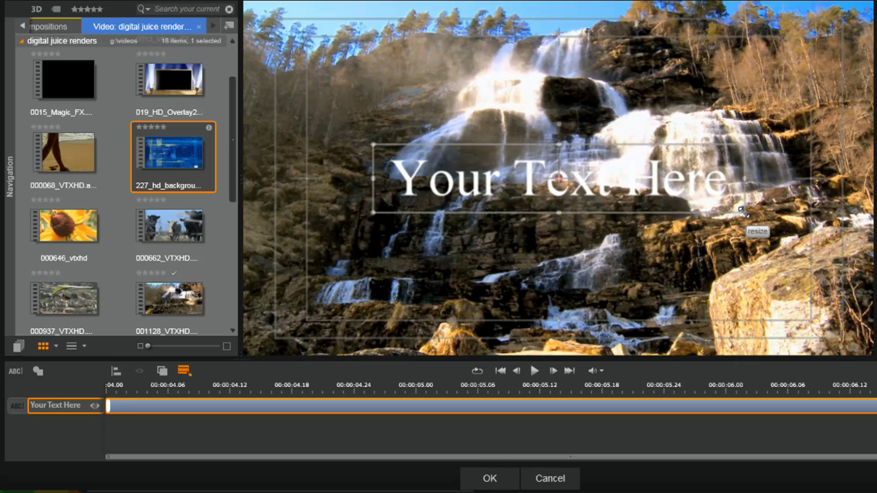
Step: Adjust the size of the "Your Text Here" text box from its corners
{"action": "mouse_move", "coordinate": [743, 211]}
{"action": "left_mouse_down"}
{"action": "mouse_move", "coordinate": [815, 245]}
{"action": "mouse_move", "coordinate": [749, 212]}
{"action": "left_mouse_up"}
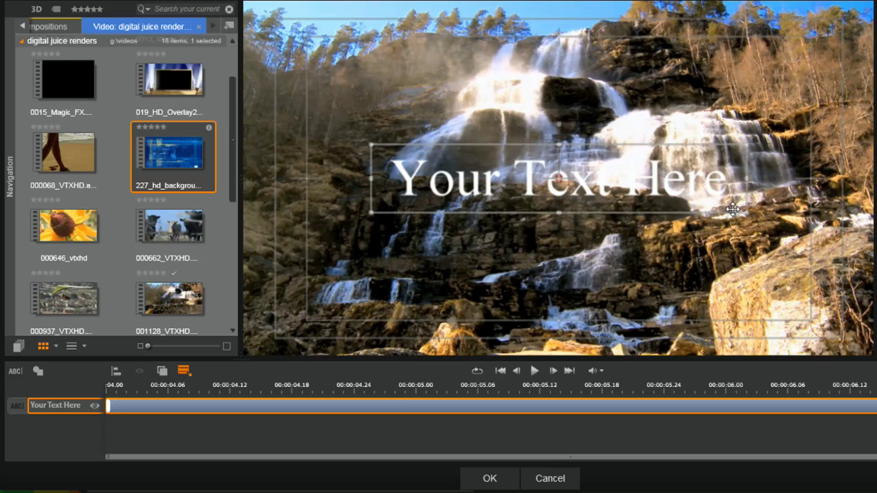
{"action": "left_click_drag", "start_coordinate": [744, 214], "coordinate": [732, 209]}
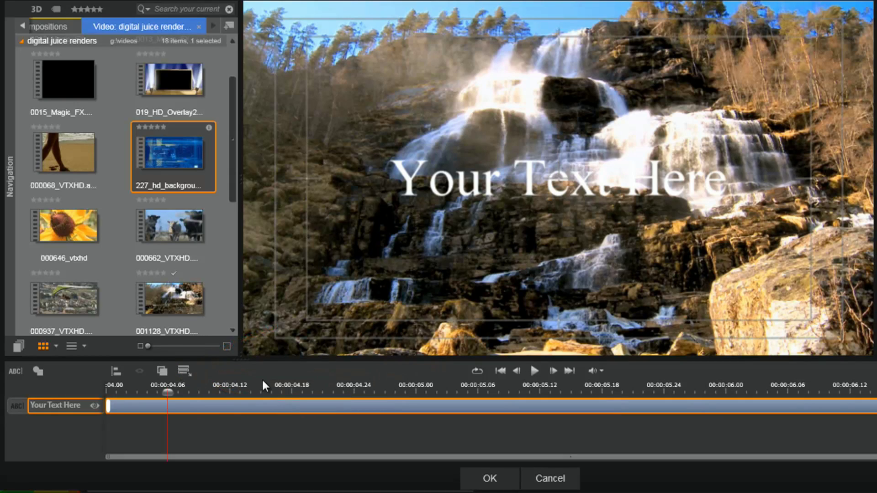
{"action": "left_click_drag", "start_coordinate": [740, 211], "coordinate": [699, 206]}
{"action": "left_click_drag", "start_coordinate": [380, 144], "coordinate": [394, 132]}
{"action": "left_click_drag", "start_coordinate": [699, 206], "coordinate": [722, 210]}
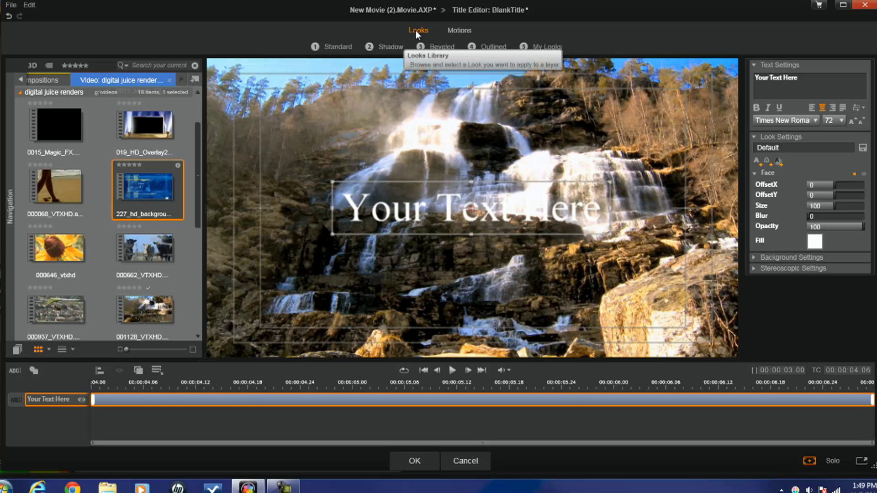
Step: Preview the Standard looks 07 (Diffused) and 06 (Large) on the "Your Text Here" text
{"action": "left_click", "coordinate": [340, 48]}
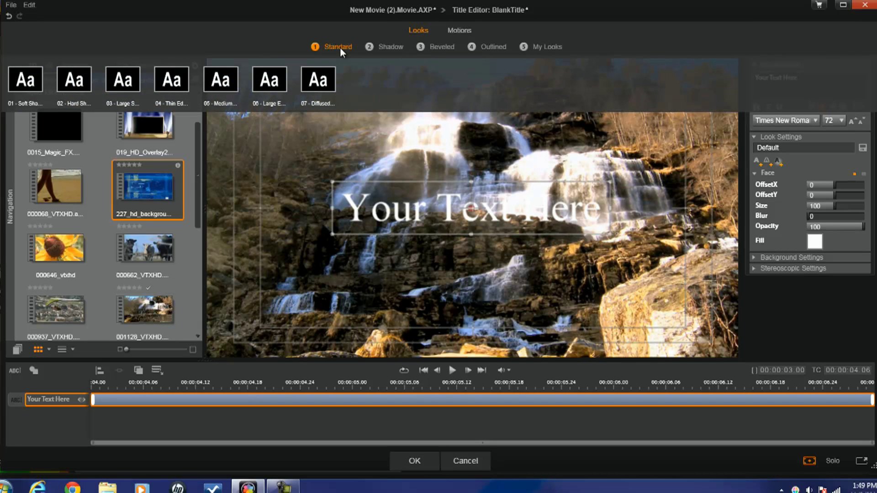
{"action": "left_click", "coordinate": [319, 83]}
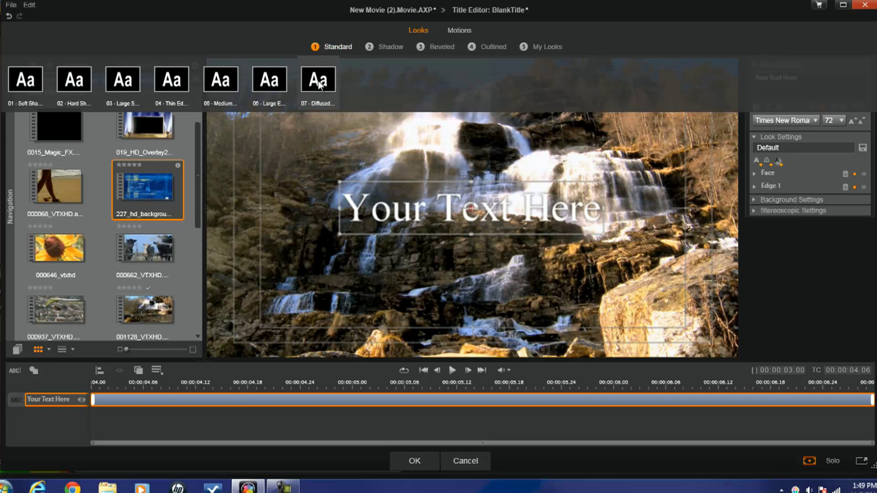
{"action": "left_click", "coordinate": [278, 83]}
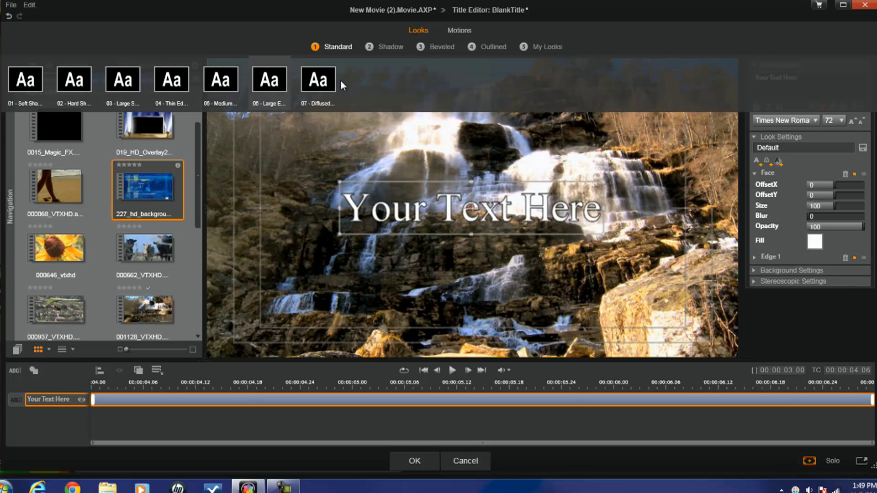
Step: Preview the Shadow, Beveled and Outlined looks on the text, and browse the saved looks under My Looks
{"action": "left_click", "coordinate": [386, 46]}
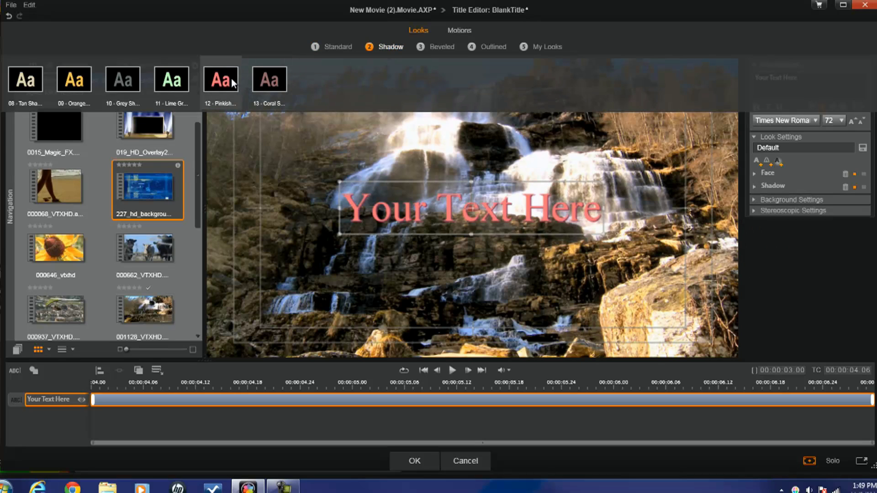
{"action": "left_click", "coordinate": [440, 48]}
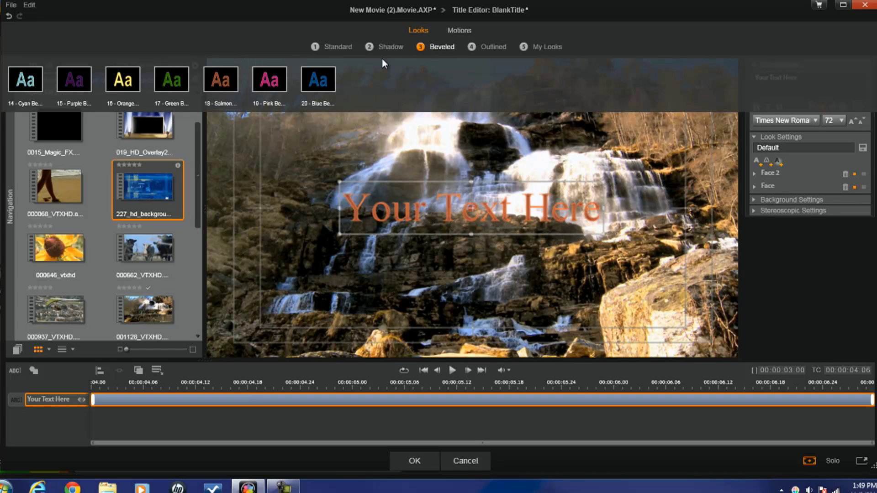
{"action": "left_click", "coordinate": [485, 45]}
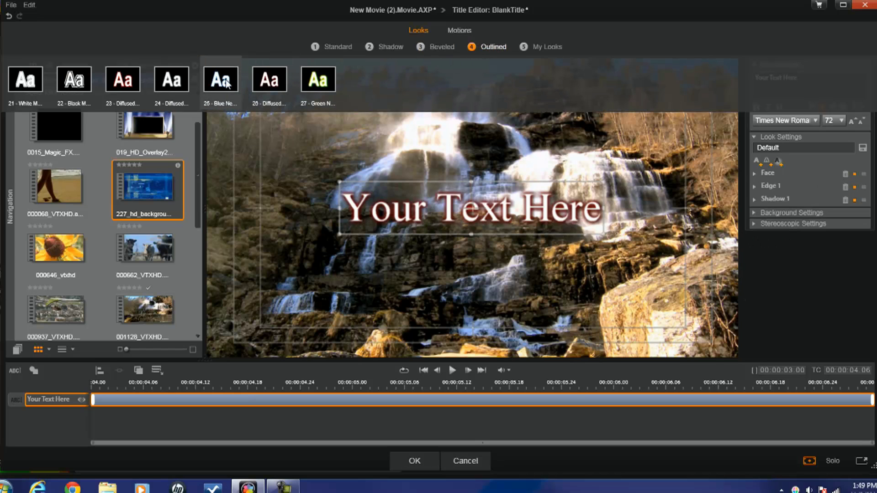
{"action": "left_click", "coordinate": [535, 47]}
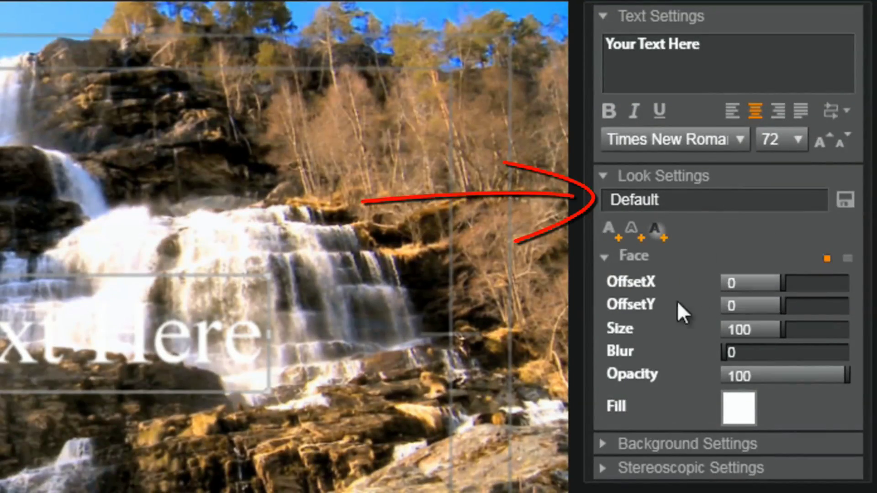
{"action": "left_click", "coordinate": [700, 200]}
{"action": "left_click_drag", "start_coordinate": [700, 199], "coordinate": [577, 204]}
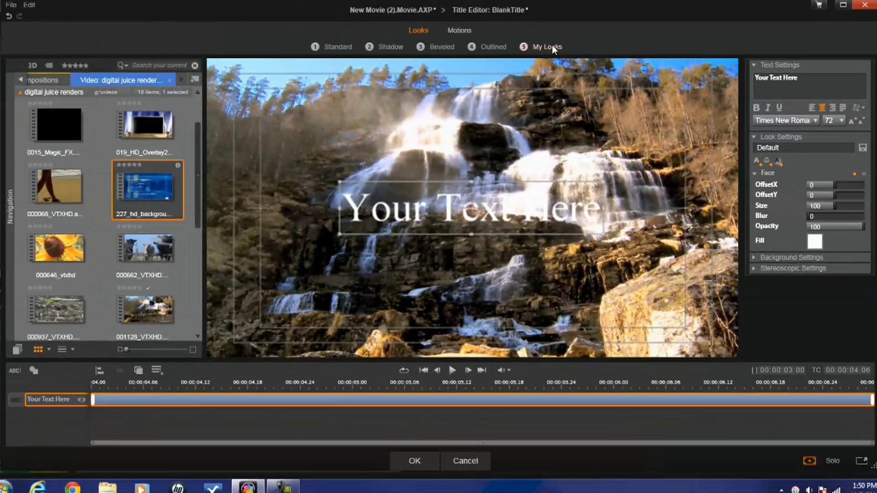
{"action": "left_click", "coordinate": [354, 14]}
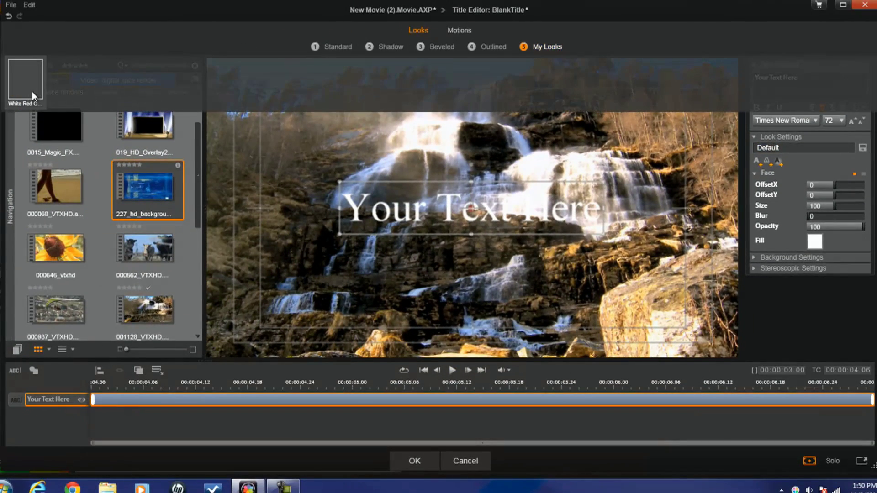
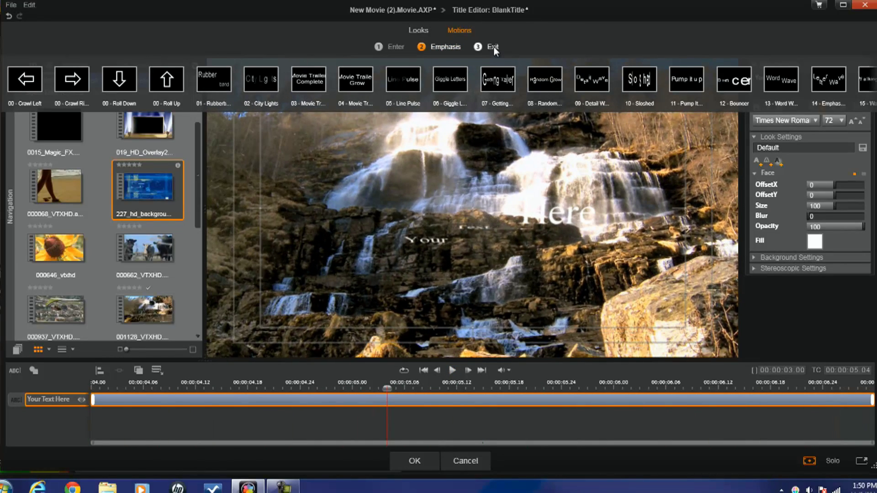
Step: Preview the Page From Behind enter motion and the Page To Behind exit motion on the text
{"action": "left_click", "coordinate": [494, 47]}
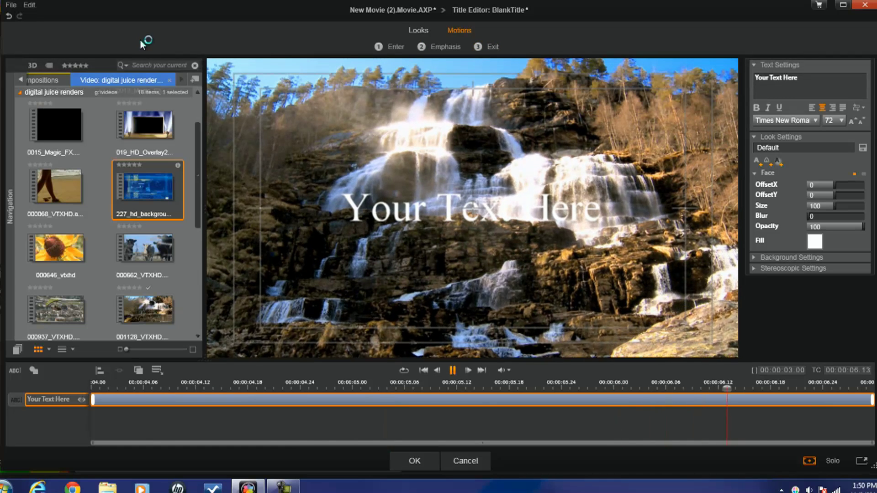
{"action": "left_click", "coordinate": [394, 48]}
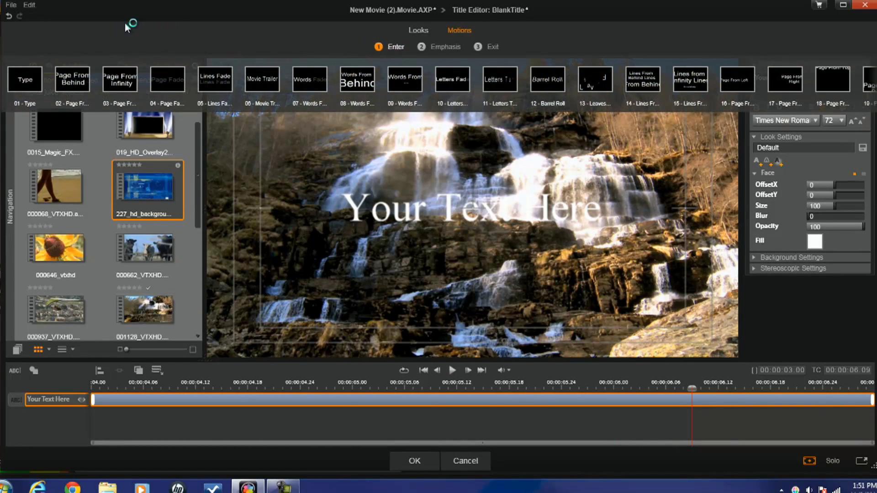
{"action": "left_click", "coordinate": [69, 81]}
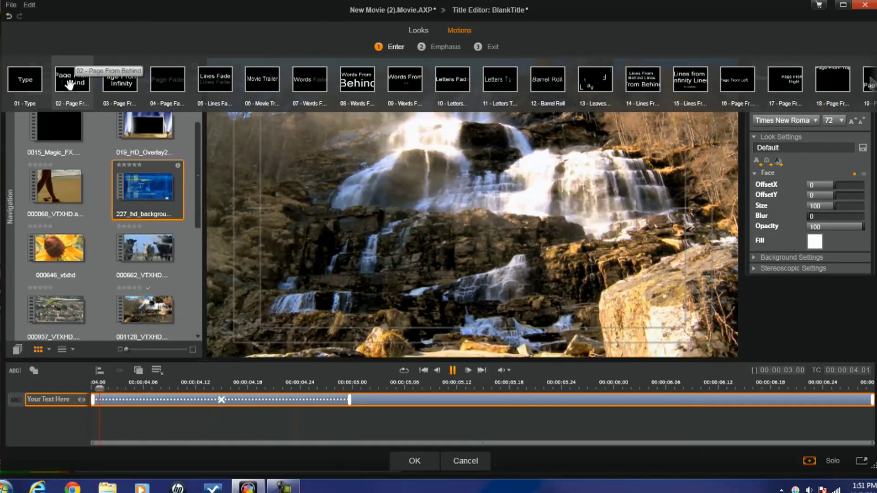
{"action": "left_click", "coordinate": [491, 47]}
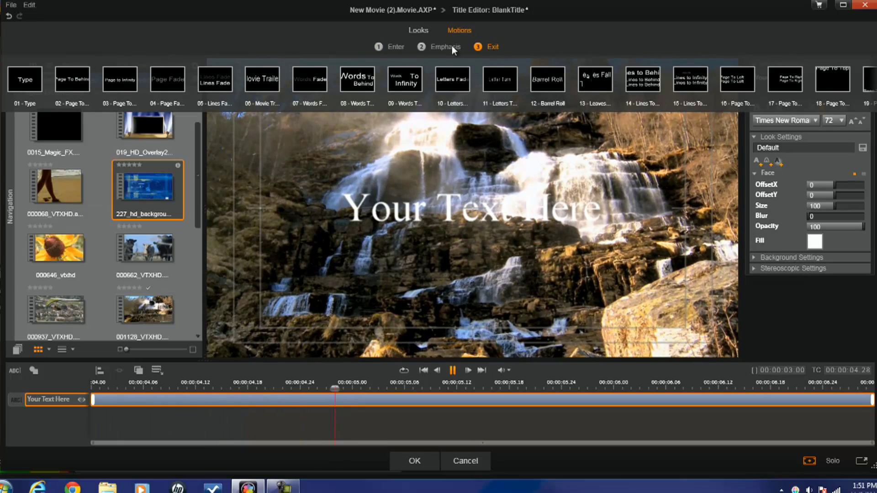
{"action": "left_click", "coordinate": [67, 82]}
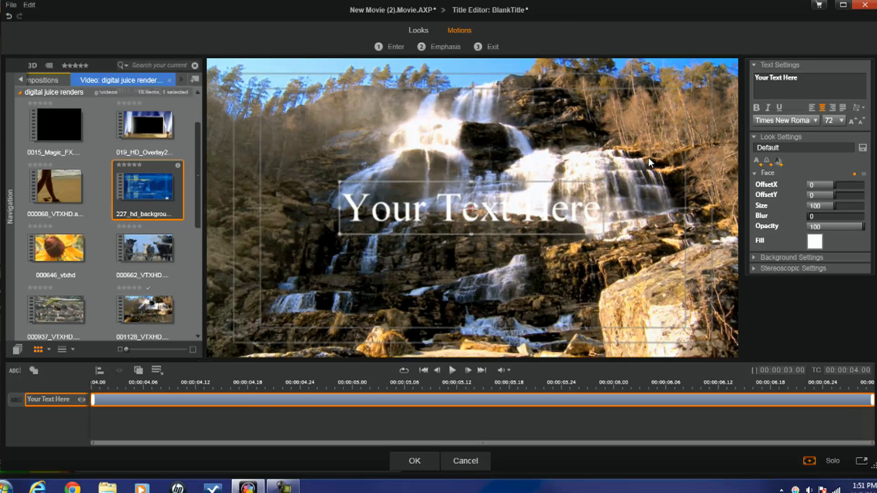
Step: Select the "Your Text Here" text and apply the Page From Behind enter motion to it
{"action": "left_click", "coordinate": [252, 437]}
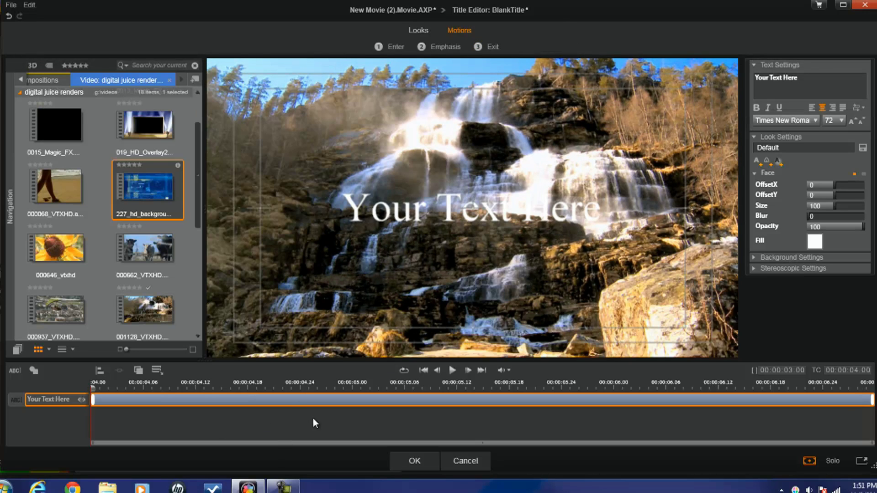
{"action": "left_click", "coordinate": [411, 207]}
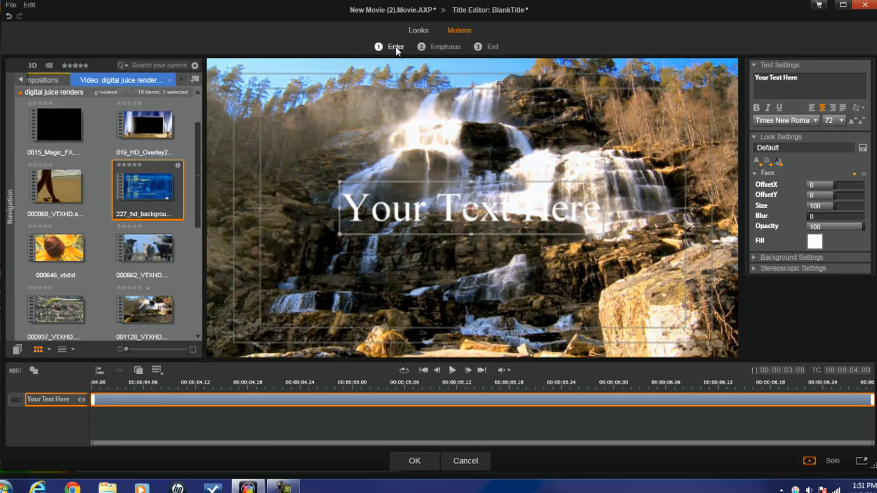
{"action": "mouse_move", "coordinate": [396, 46]}
{"action": "left_click", "coordinate": [124, 76]}
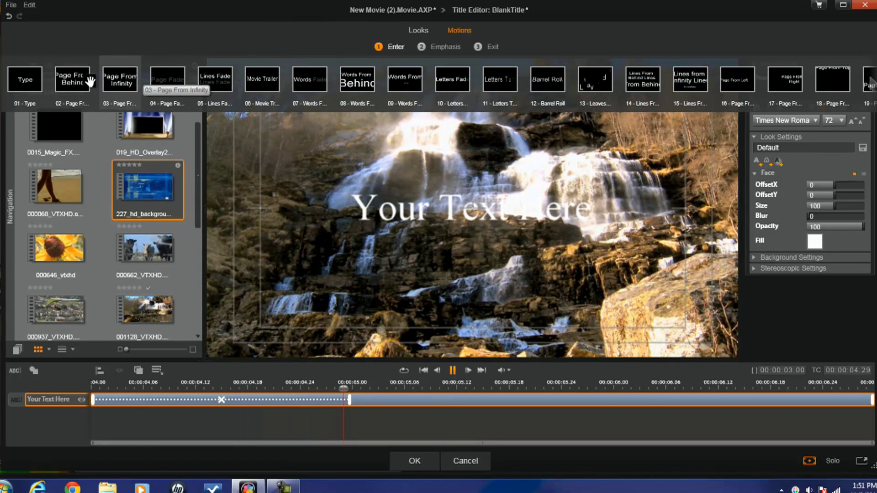
{"action": "left_click", "coordinate": [73, 79]}
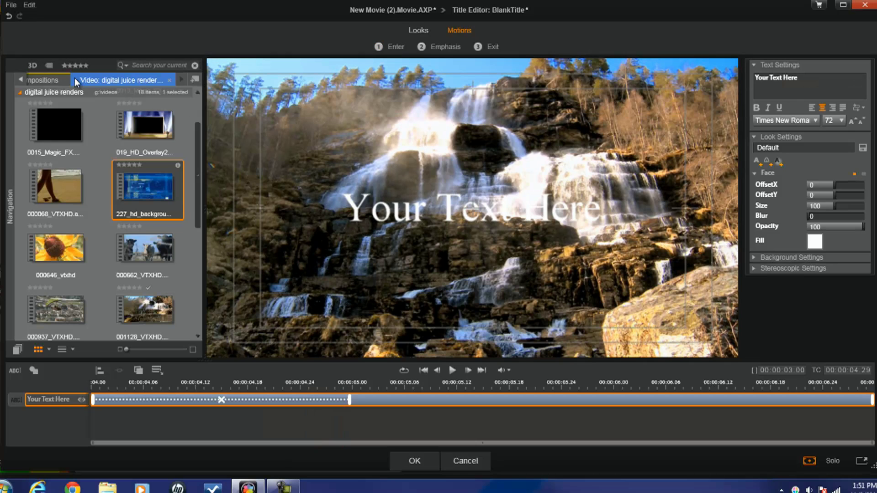
Step: Apply the Page To Behind exit motion to the "Your Text Here" text
{"action": "left_click", "coordinate": [495, 48]}
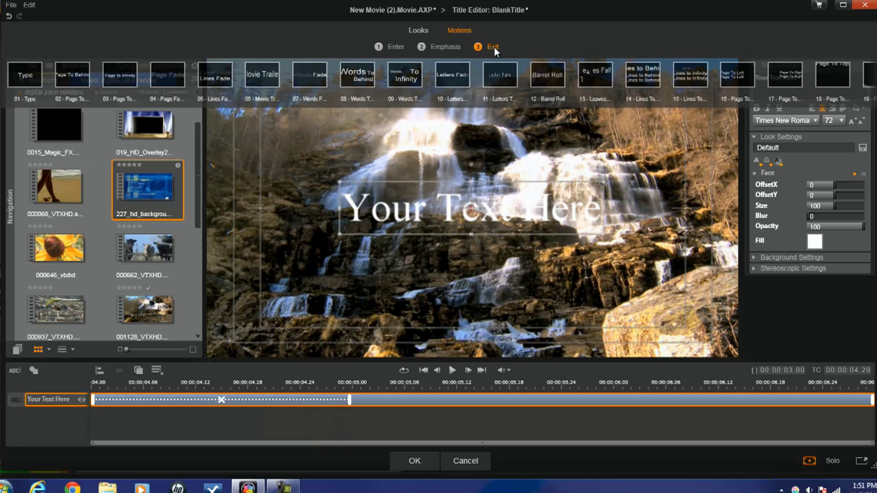
{"action": "left_click", "coordinate": [80, 81]}
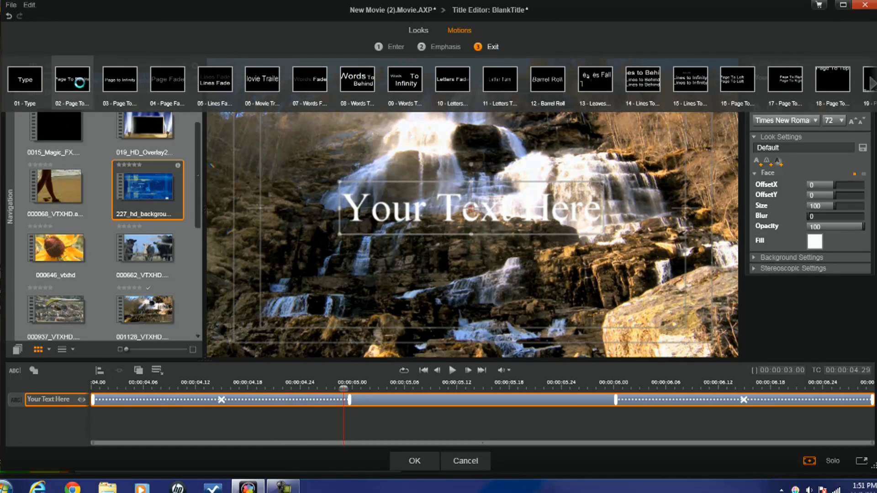
{"action": "left_click", "coordinate": [422, 417]}
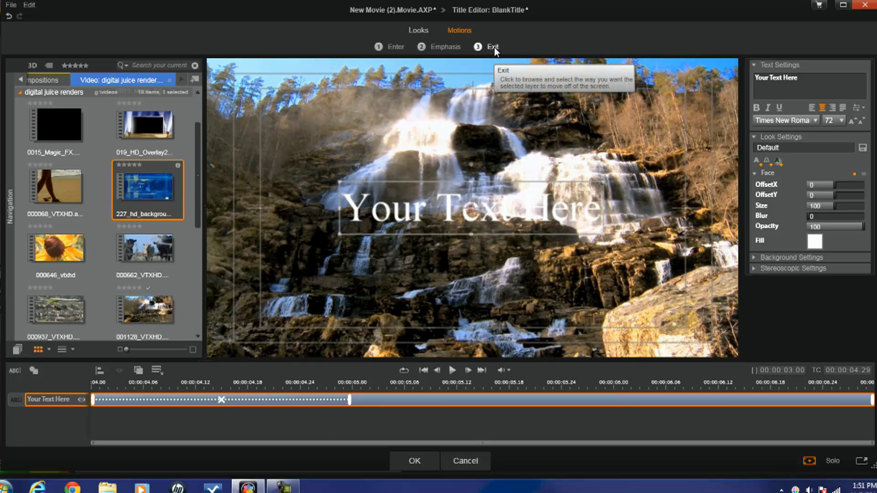
{"action": "left_click", "coordinate": [493, 47]}
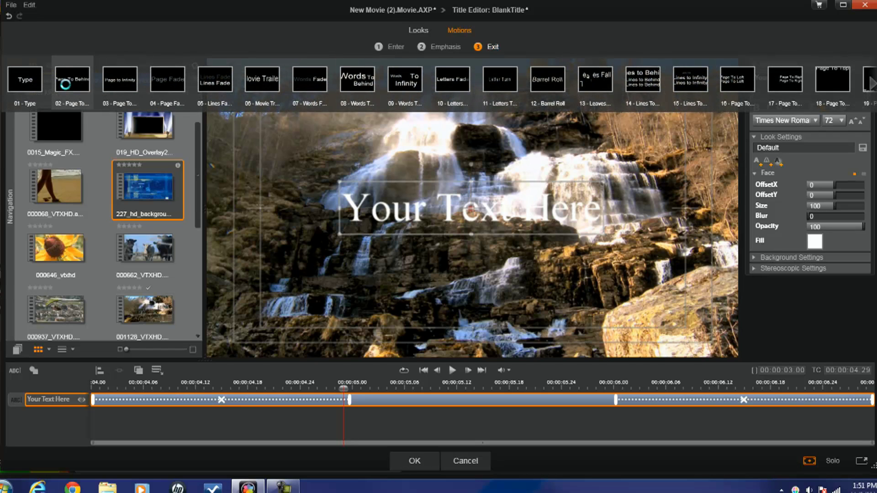
{"action": "left_click", "coordinate": [66, 85]}
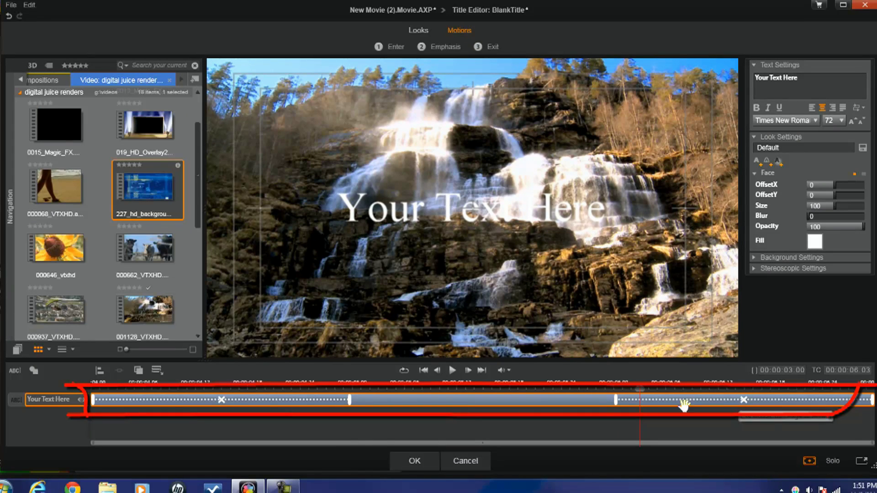
Step: Shorten the enter motion to end at about 00:00:04.24 and lengthen the exit motion to start just before 00:00:06.00
{"action": "mouse_move", "coordinate": [350, 401]}
{"action": "left_mouse_down"}
{"action": "mouse_move", "coordinate": [518, 400]}
{"action": "mouse_move", "coordinate": [145, 403]}
{"action": "mouse_move", "coordinate": [301, 400]}
{"action": "left_mouse_up"}
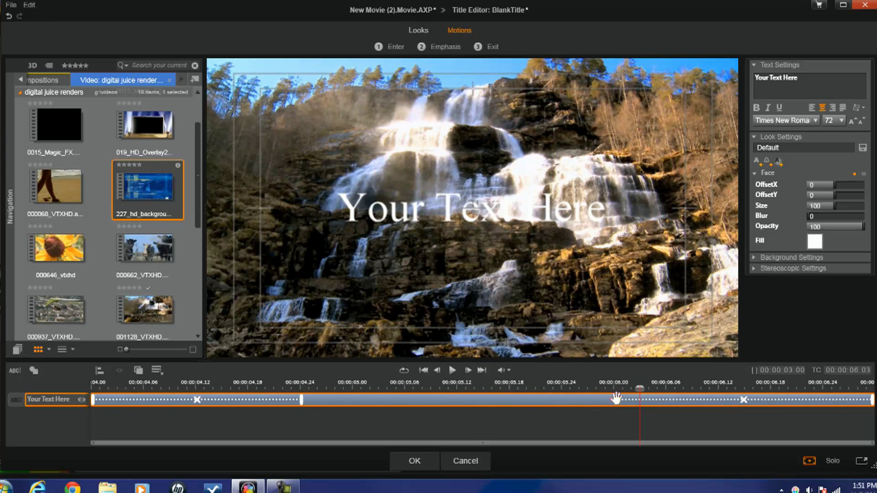
{"action": "mouse_move", "coordinate": [617, 400]}
{"action": "left_mouse_down"}
{"action": "mouse_move", "coordinate": [672, 402]}
{"action": "mouse_move", "coordinate": [617, 401]}
{"action": "left_mouse_up"}
{"action": "left_click_drag", "start_coordinate": [299, 399], "coordinate": [307, 400]}
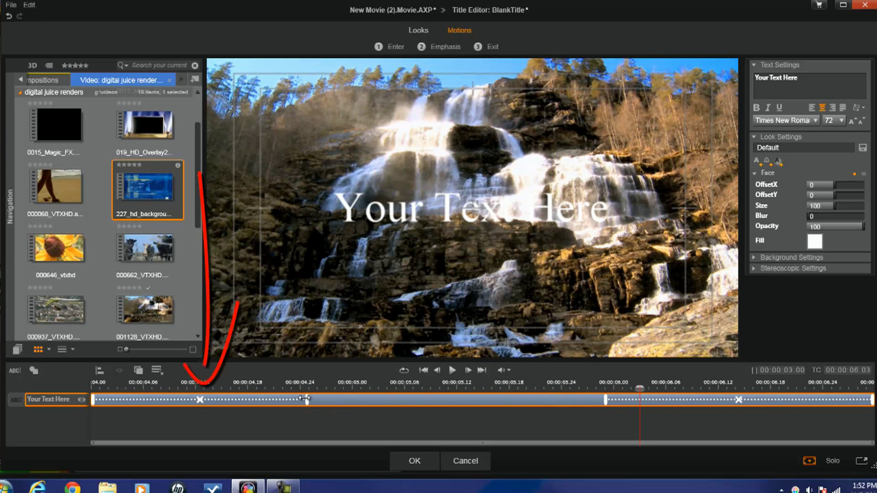
Step: Remove the enter and exit motions from the text layer, and apply the title changes to return to the movie timeline
{"action": "left_click", "coordinate": [199, 400]}
{"action": "left_click", "coordinate": [738, 400]}
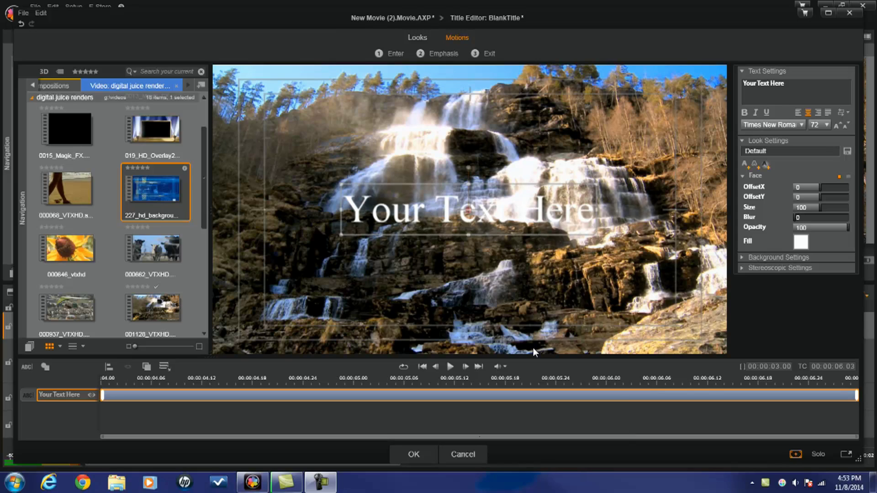
{"action": "left_click", "coordinate": [414, 454]}
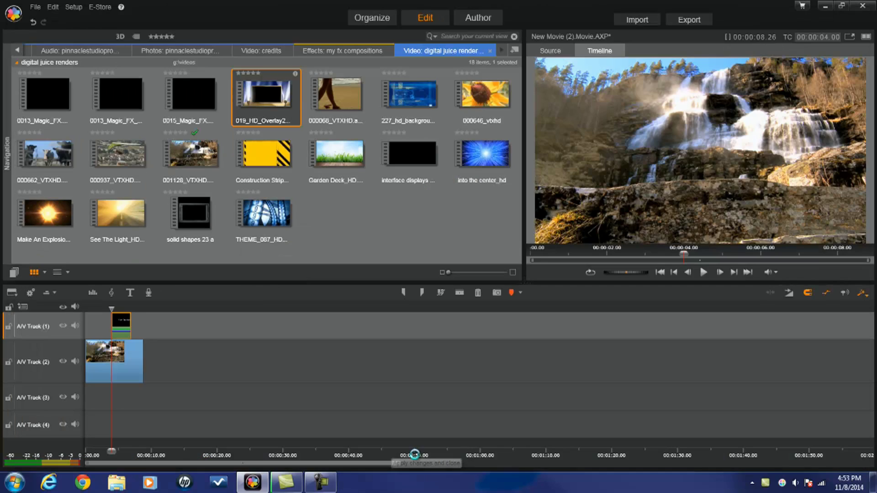